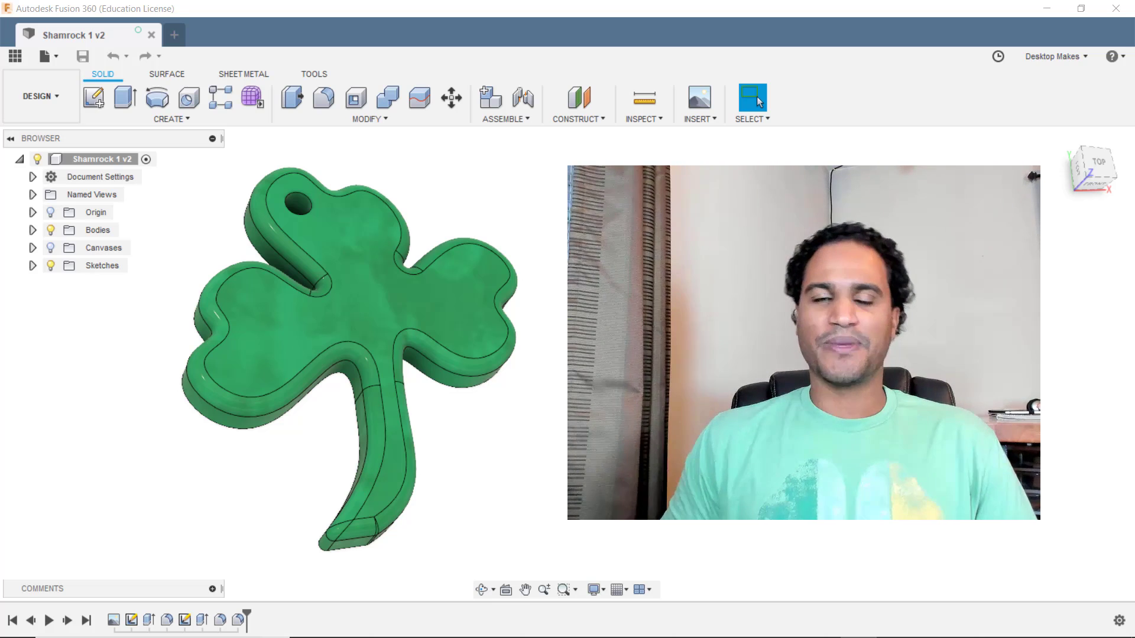
- Orbit the finished shamrock keychain to preview it from a tilted top view
{"action": "middle_click_drag", "start_coordinate": [354, 355], "coordinate": [366, 354], "text": "shift"}
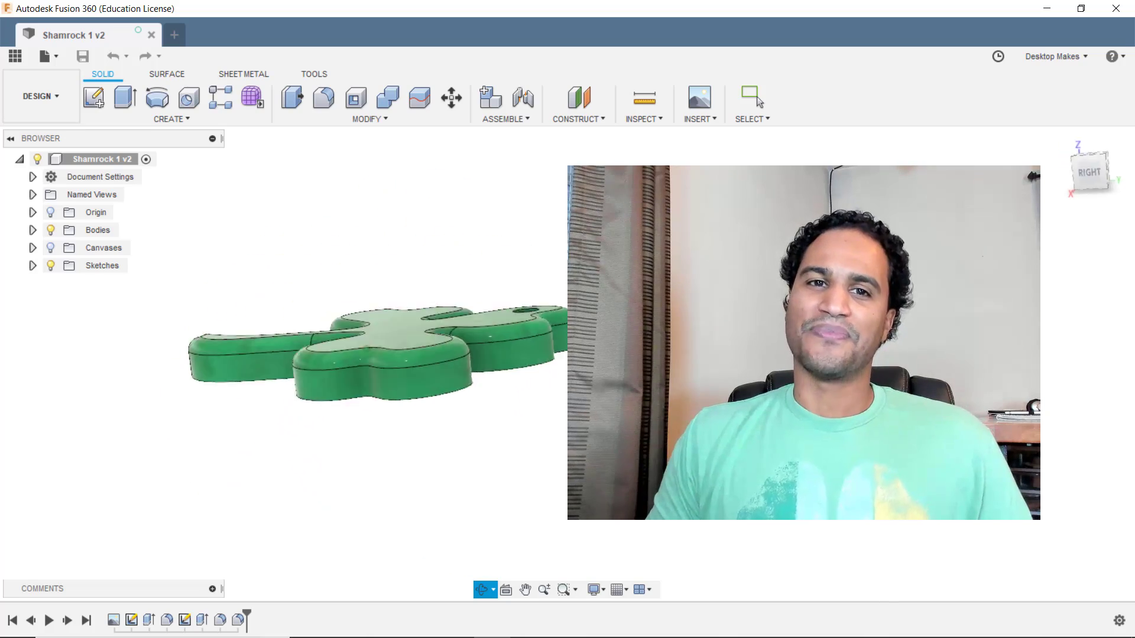
{"action": "left_click_drag", "start_coordinate": [568, 260], "coordinate": [507, 148]}
{"action": "key", "text": "Escape"}
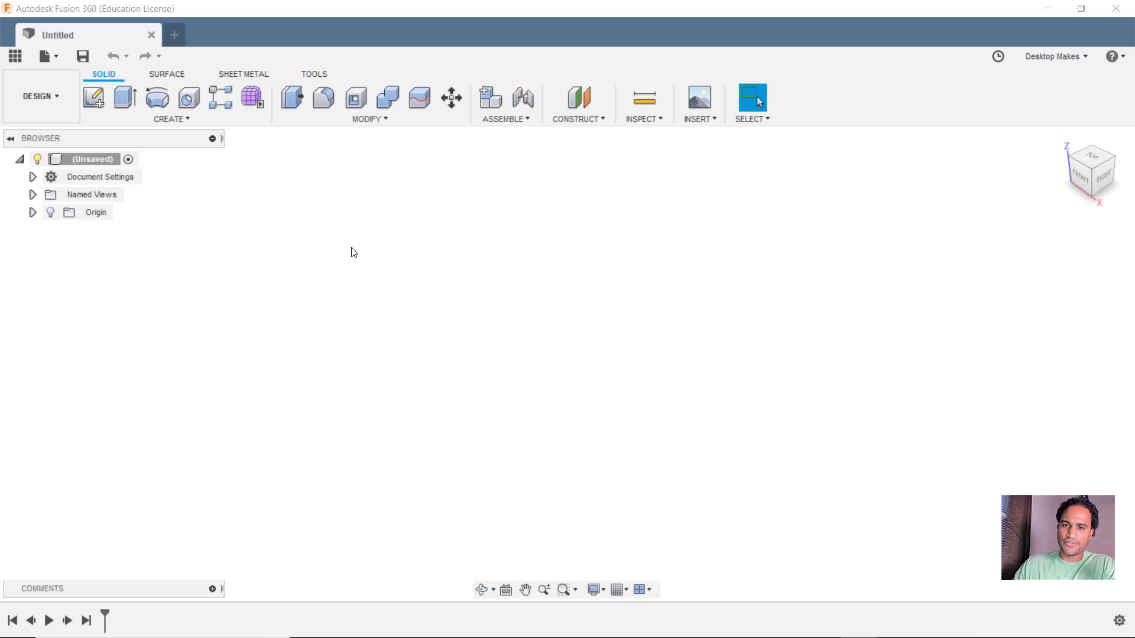
- Attach the photo IMG_1614 as a canvas on the XY plane and zoom to fit it
{"action": "left_click", "coordinate": [700, 119]}
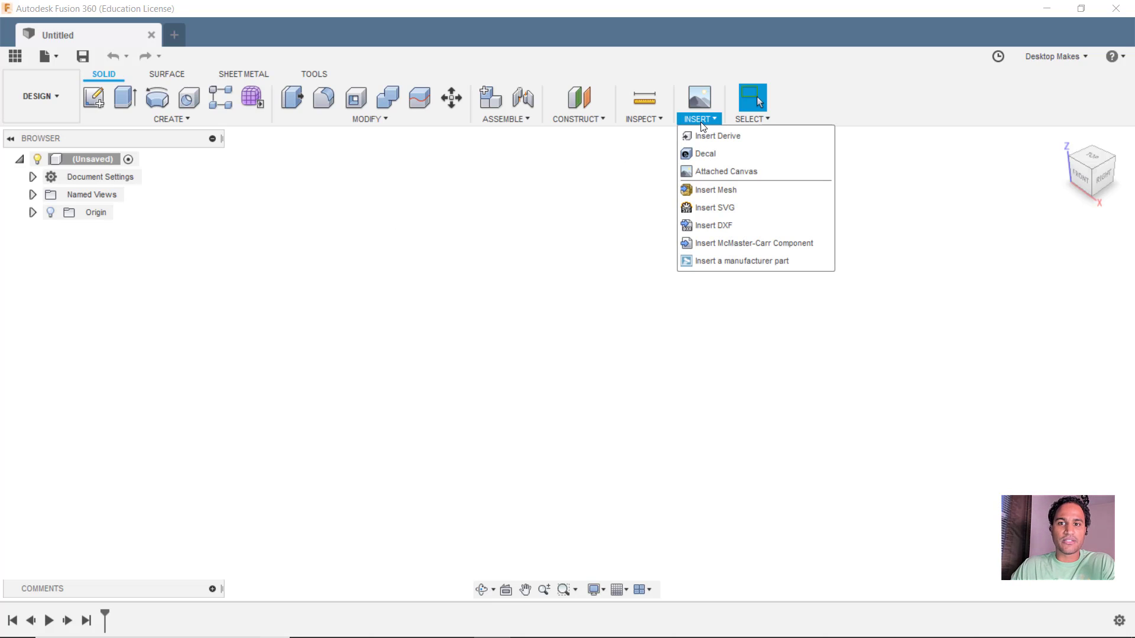
{"action": "left_click", "coordinate": [709, 171]}
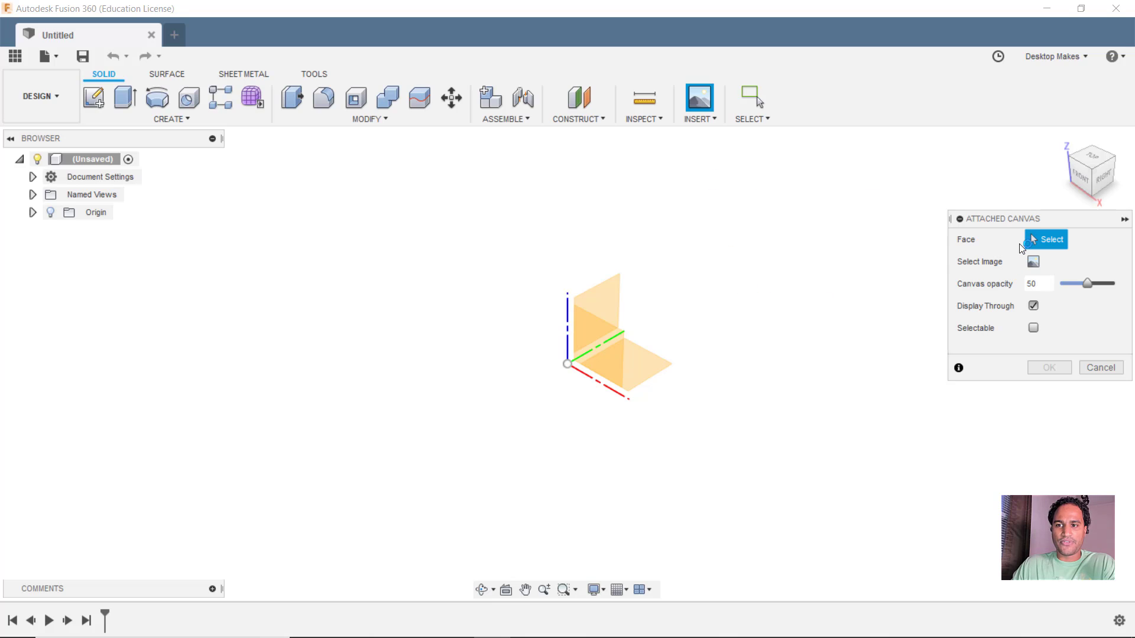
{"action": "left_click", "coordinate": [654, 369]}
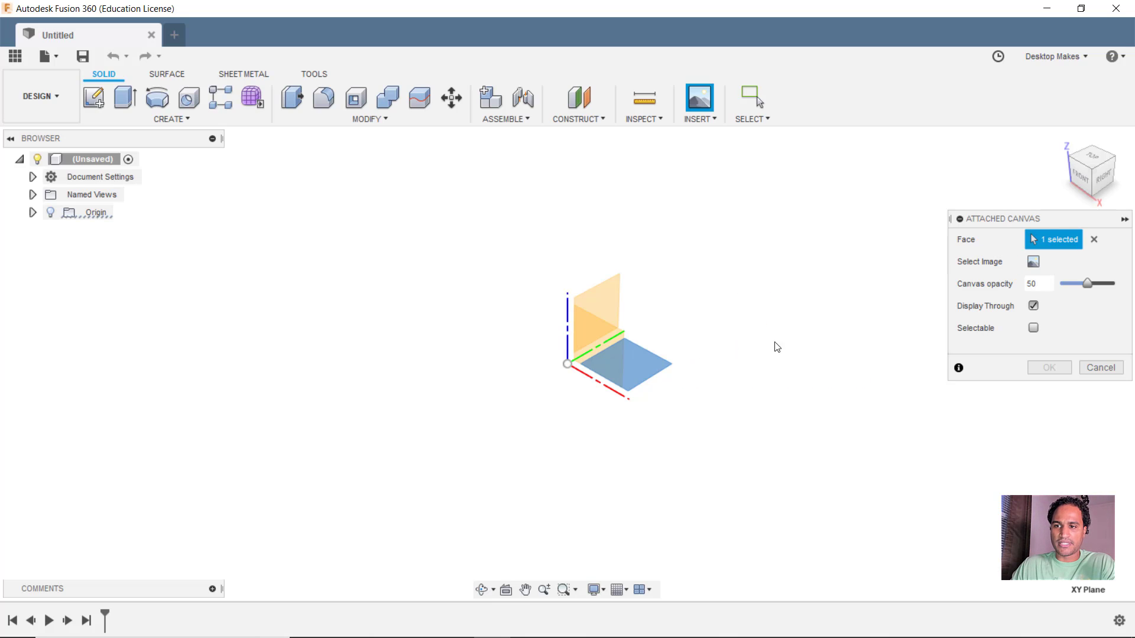
{"action": "left_click", "coordinate": [1033, 262]}
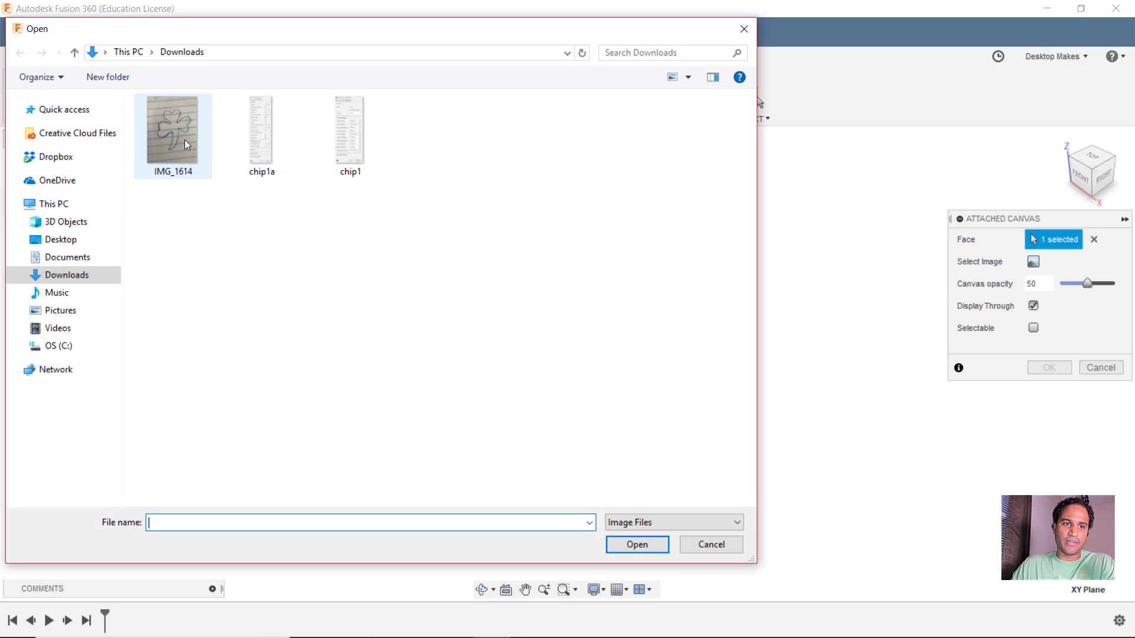
{"action": "double_click", "coordinate": [178, 137]}
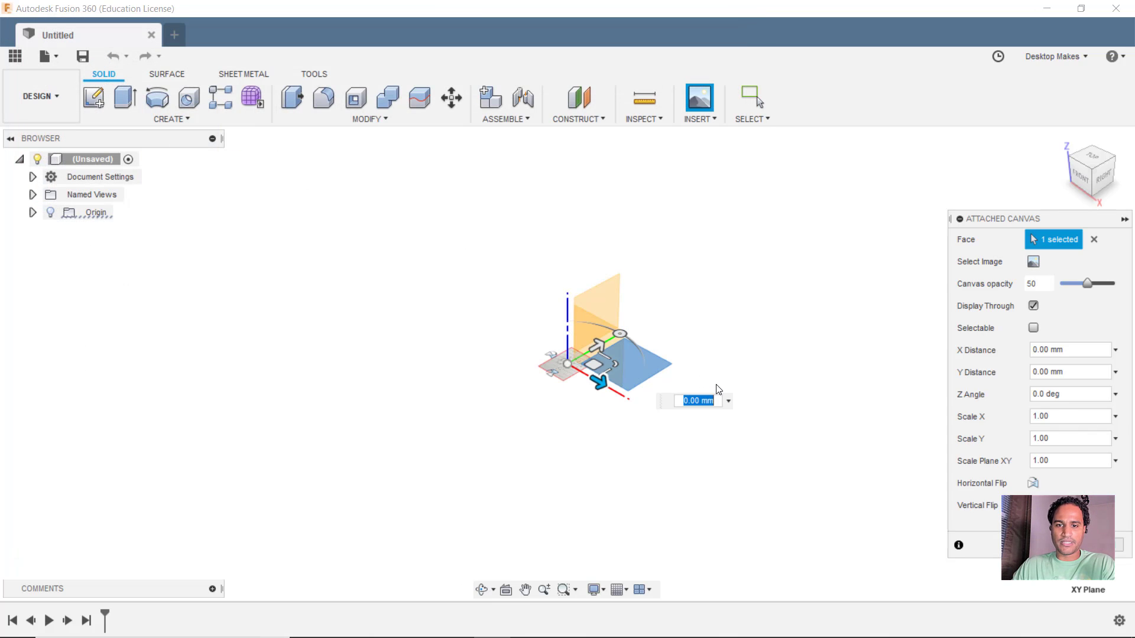
{"action": "left_click", "coordinate": [757, 97]}
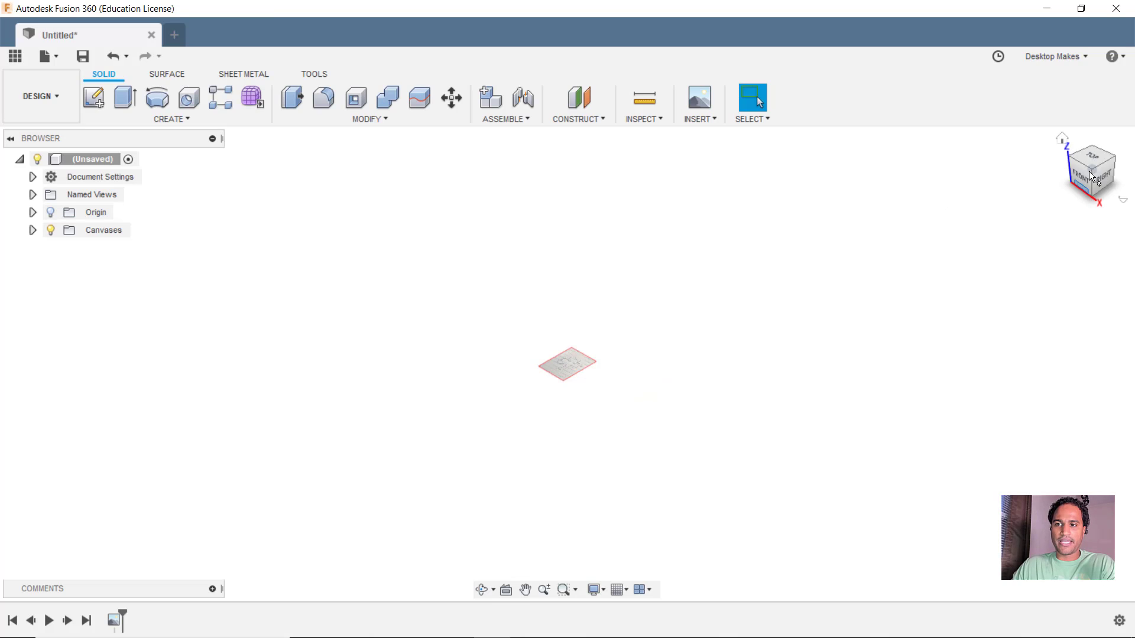
{"action": "key", "text": "F6"}
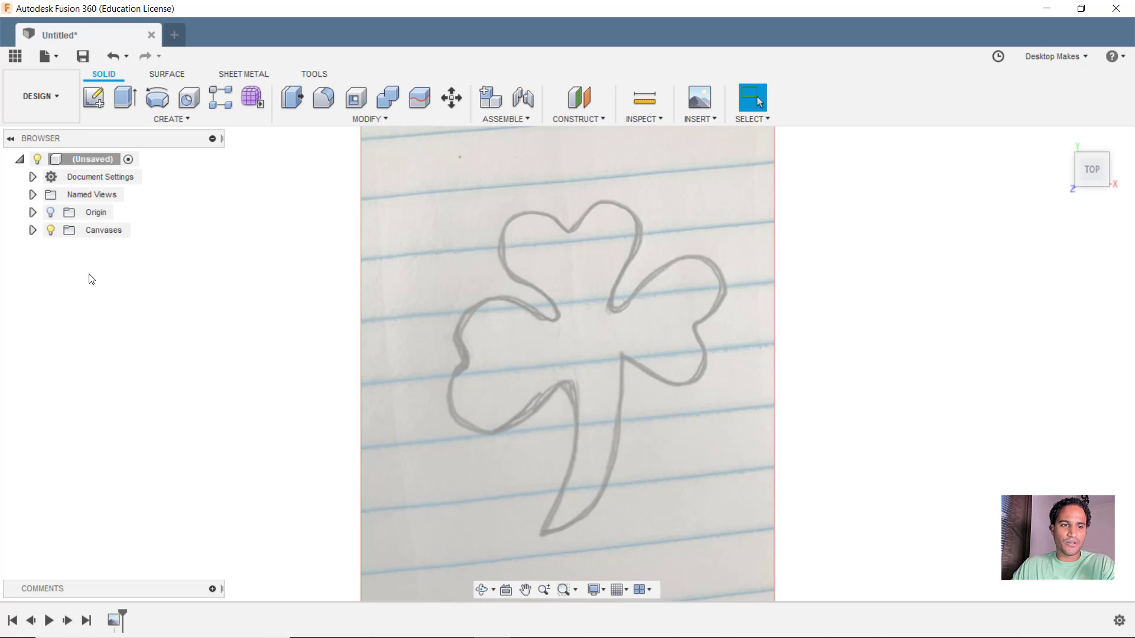
- Calibrate the IMG_1614 canvas so stem tip to shamrock top measures 30 mm
{"action": "left_click", "coordinate": [33, 231]}
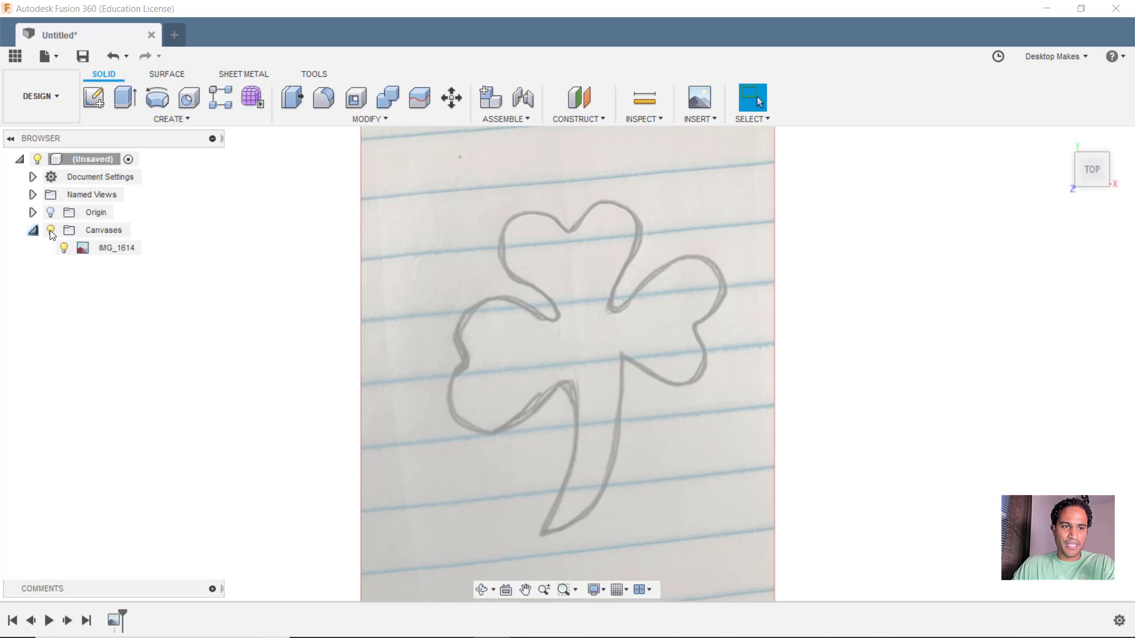
{"action": "left_click", "coordinate": [104, 245]}
{"action": "right_click", "coordinate": [105, 245]}
{"action": "left_click", "coordinate": [143, 292]}
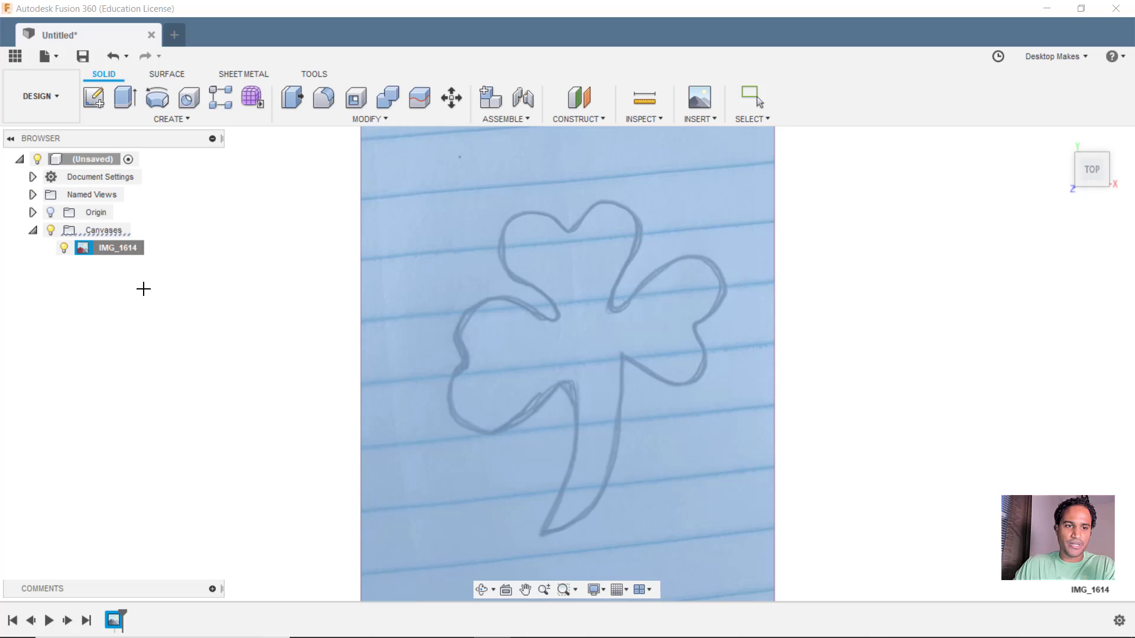
{"action": "left_click", "coordinate": [544, 537]}
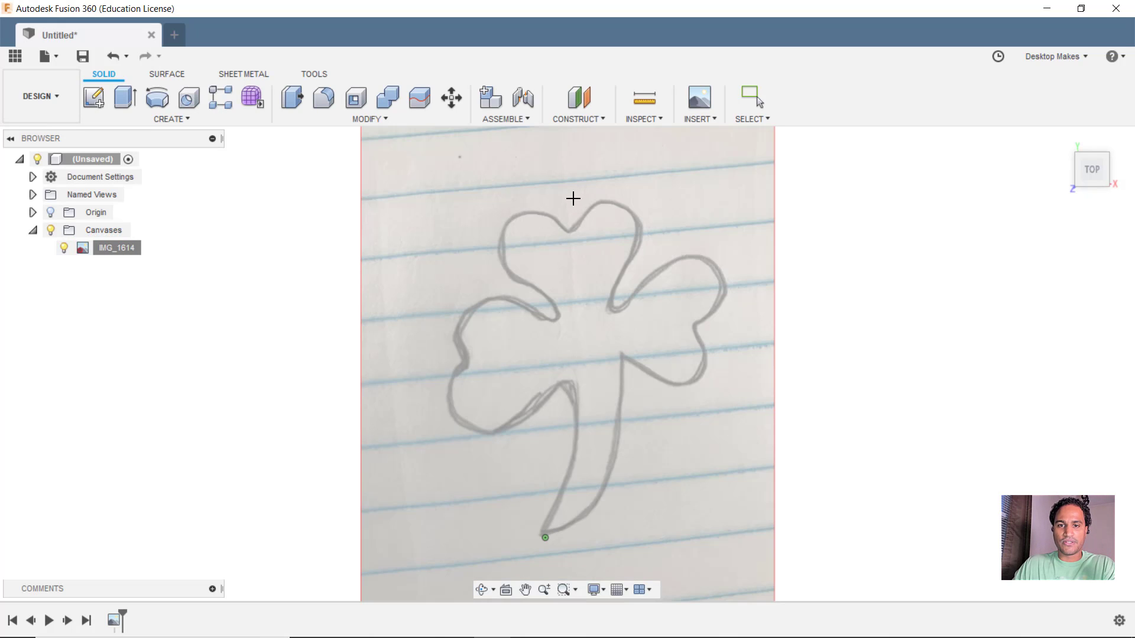
{"action": "left_click", "coordinate": [573, 198]}
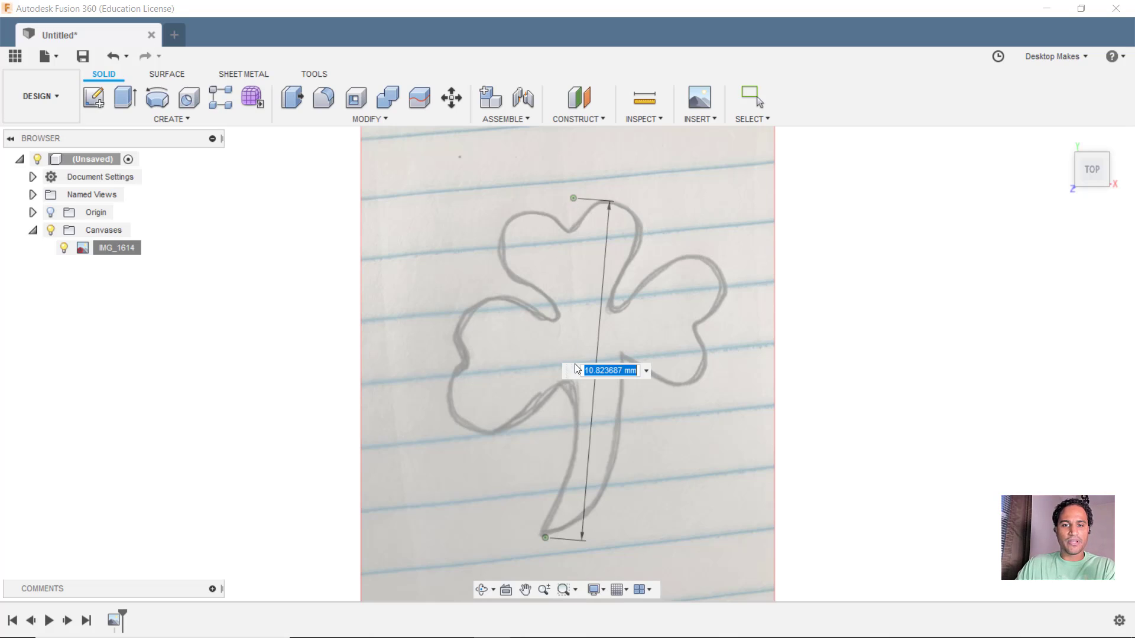
{"action": "type", "text": "30"}
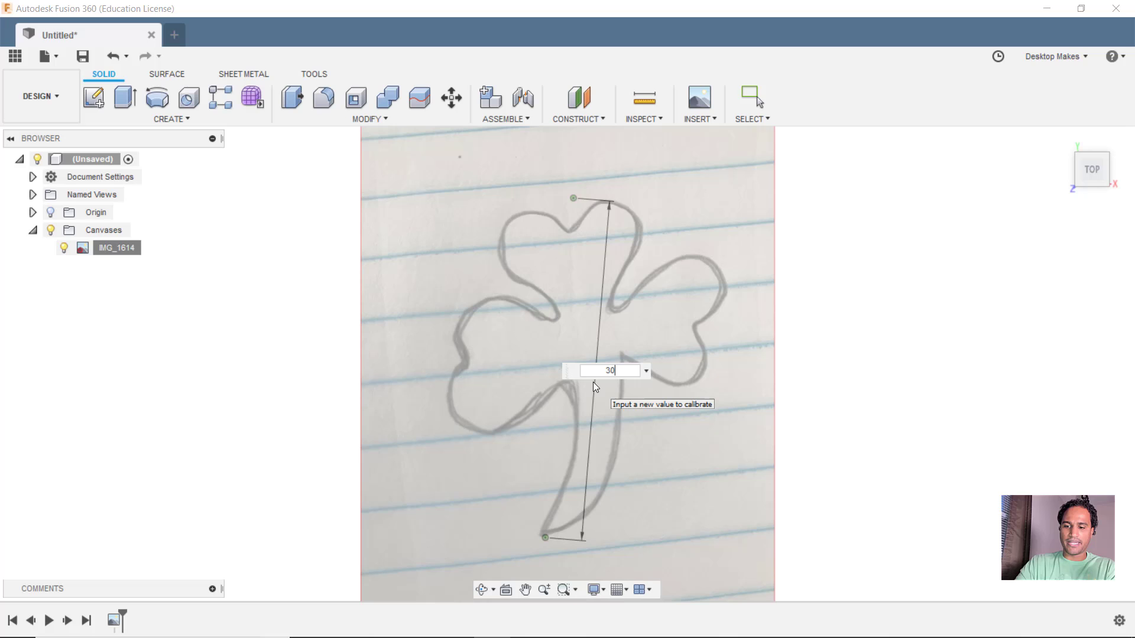
{"action": "key", "text": "Return"}
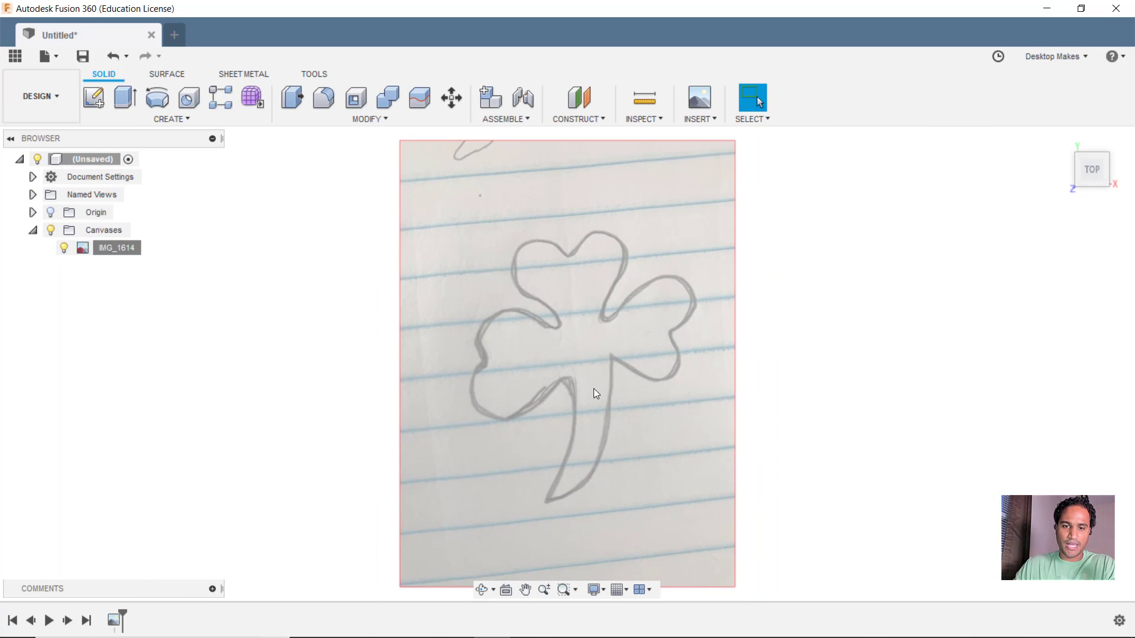
{"action": "scroll", "coordinate": [551, 395], "scroll_direction": "up", "scroll_amount": 2}
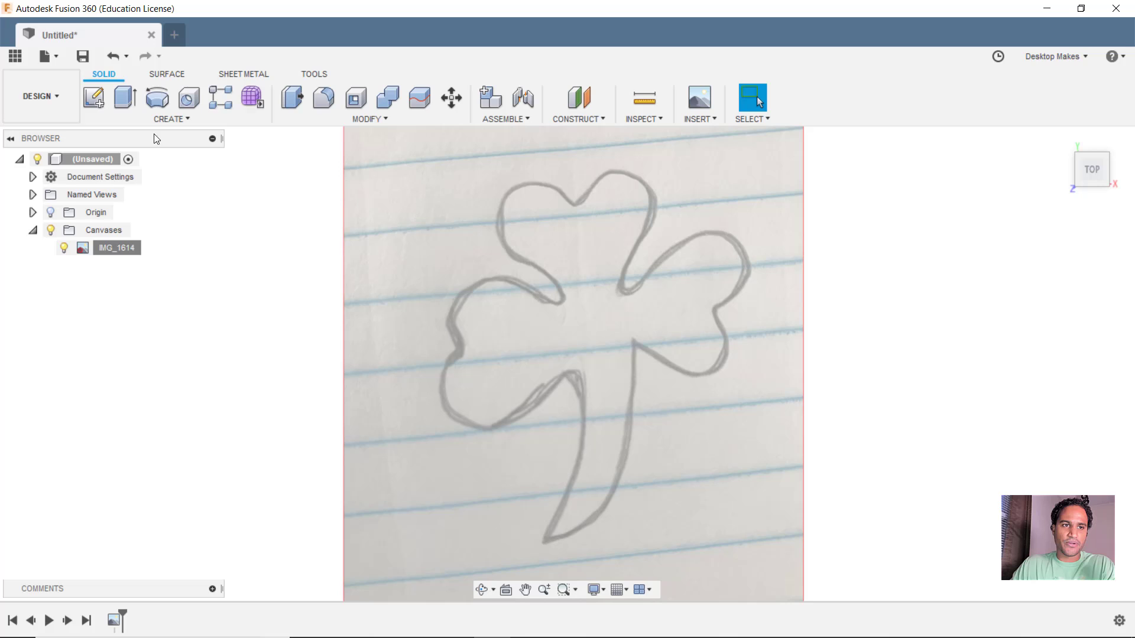
- Create a sketch on the XY plane and choose the fit-point spline tool
{"action": "left_click", "coordinate": [93, 97]}
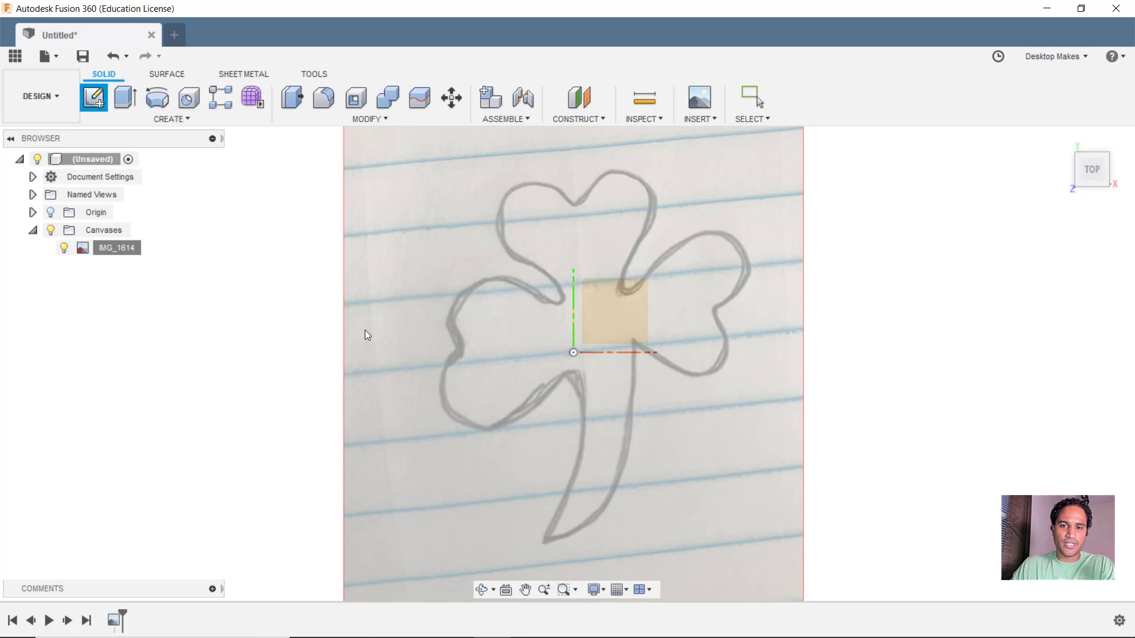
{"action": "left_click", "coordinate": [623, 317]}
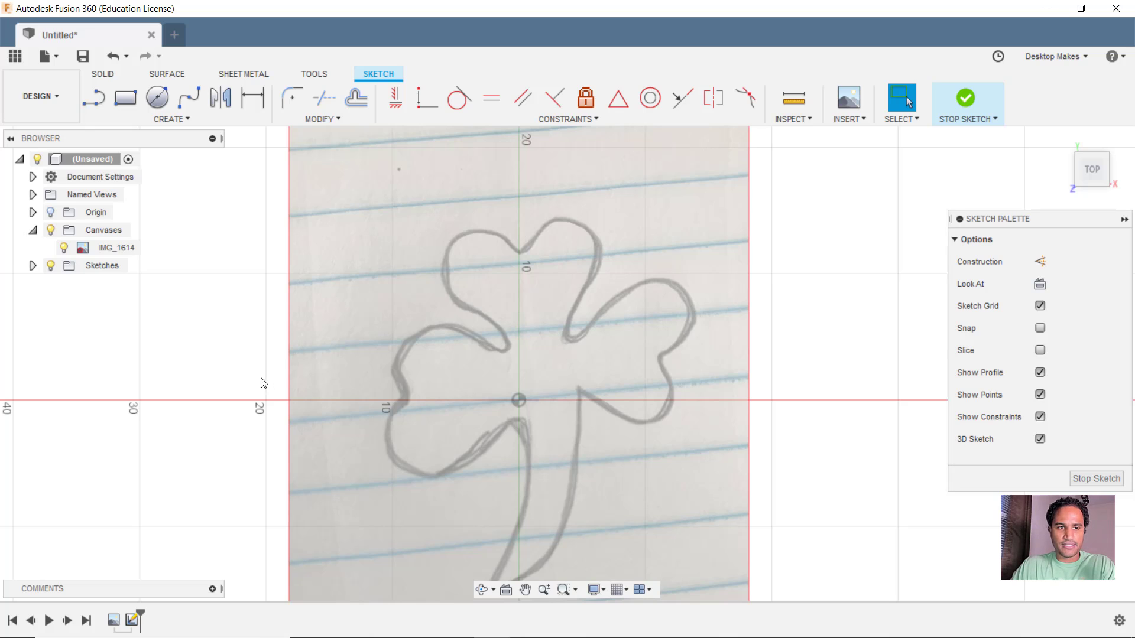
{"action": "left_click", "coordinate": [162, 121]}
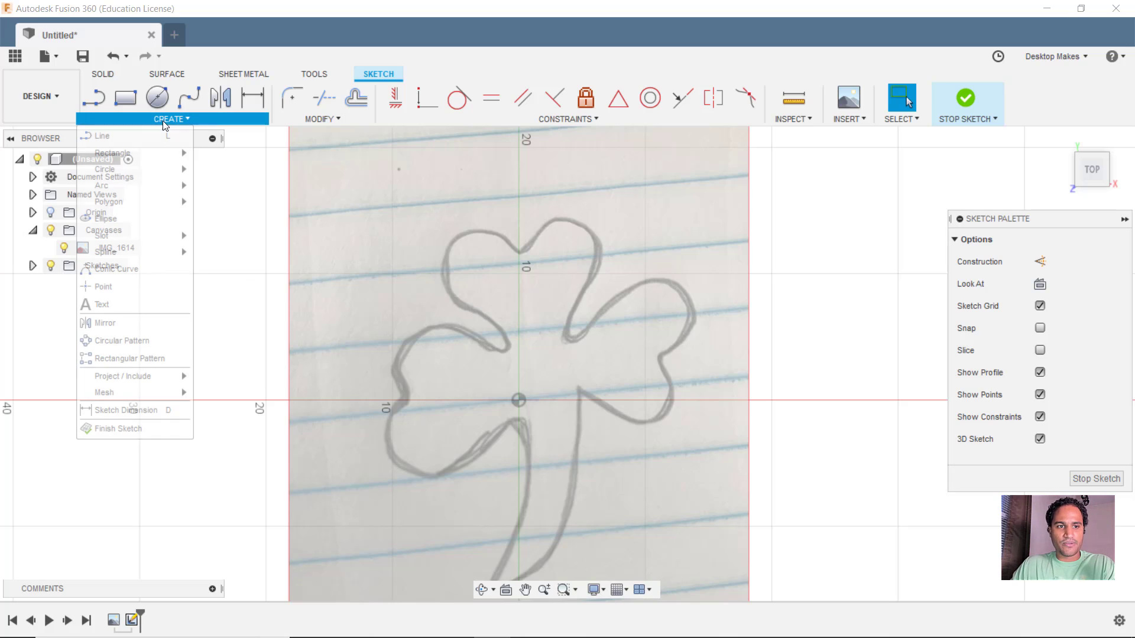
{"action": "mouse_move", "coordinate": [155, 252]}
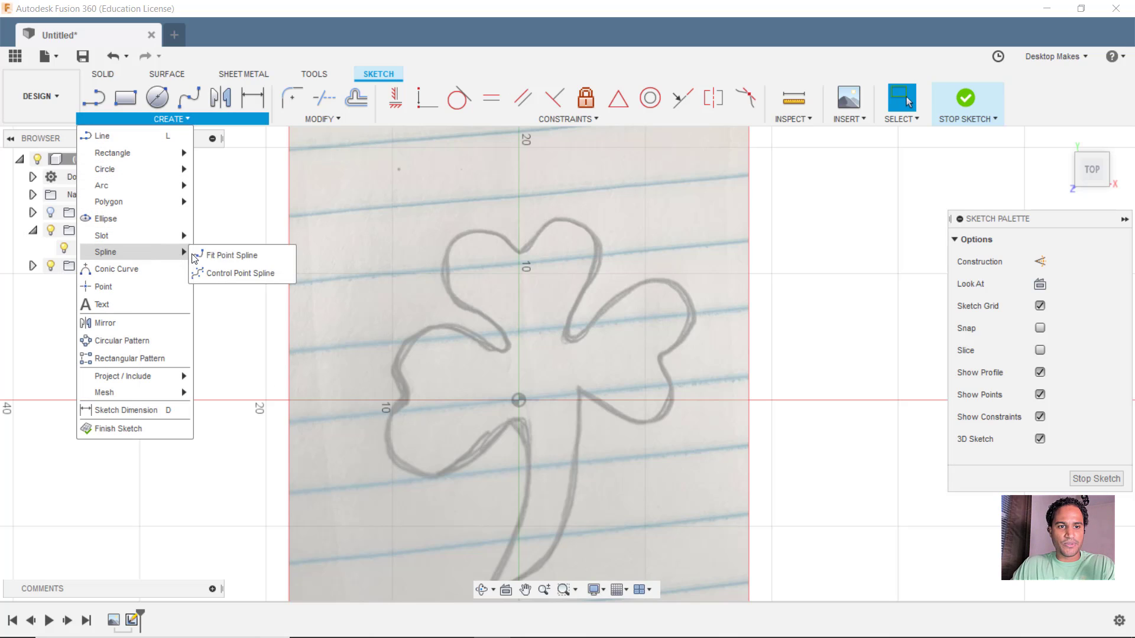
{"action": "left_click", "coordinate": [225, 256]}
{"action": "scroll", "coordinate": [425, 436], "scroll_direction": "up", "scroll_amount": 5}
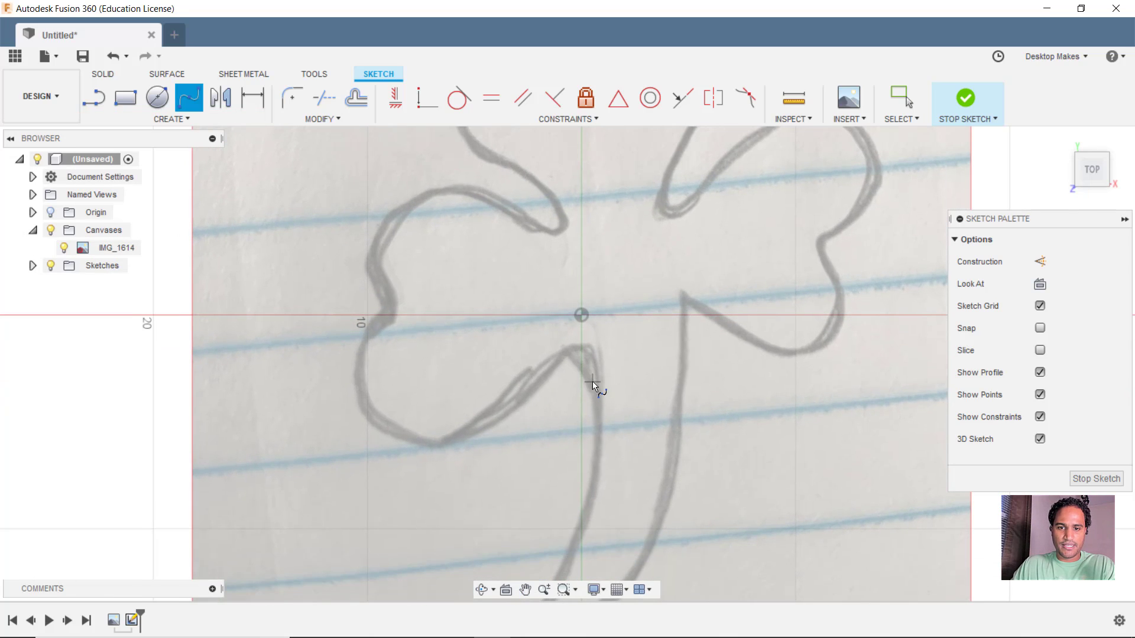
- Trace the left leaf and part of the top leaf with a ten-point spline
{"action": "left_click", "coordinate": [592, 382]}
{"action": "left_click", "coordinate": [570, 347]}
{"action": "left_click", "coordinate": [517, 382]}
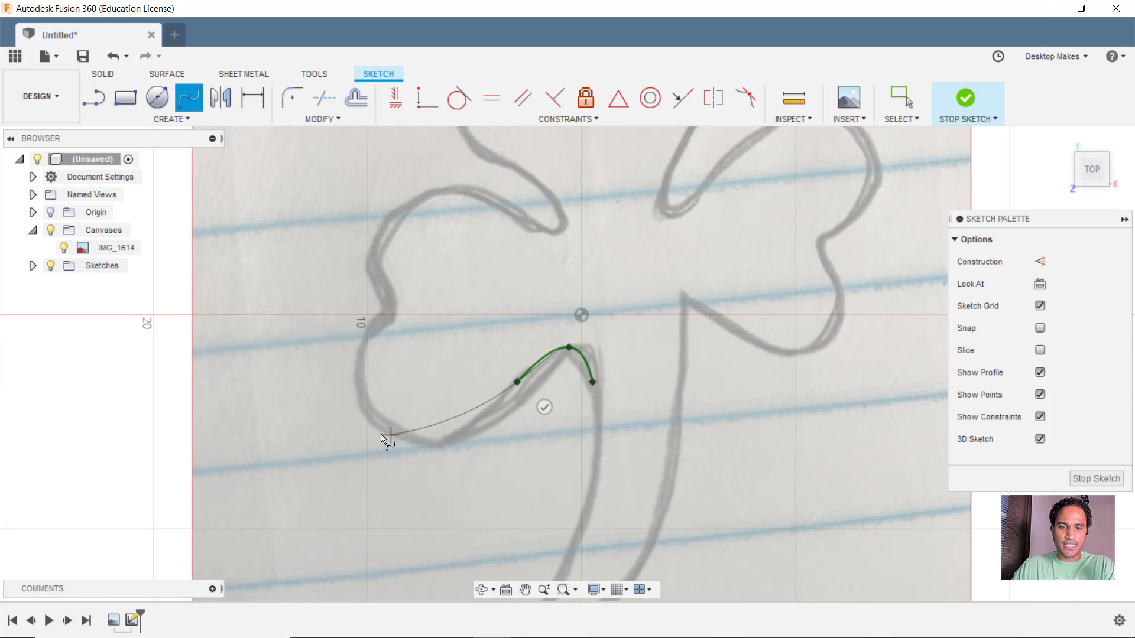
{"action": "left_click", "coordinate": [435, 444]}
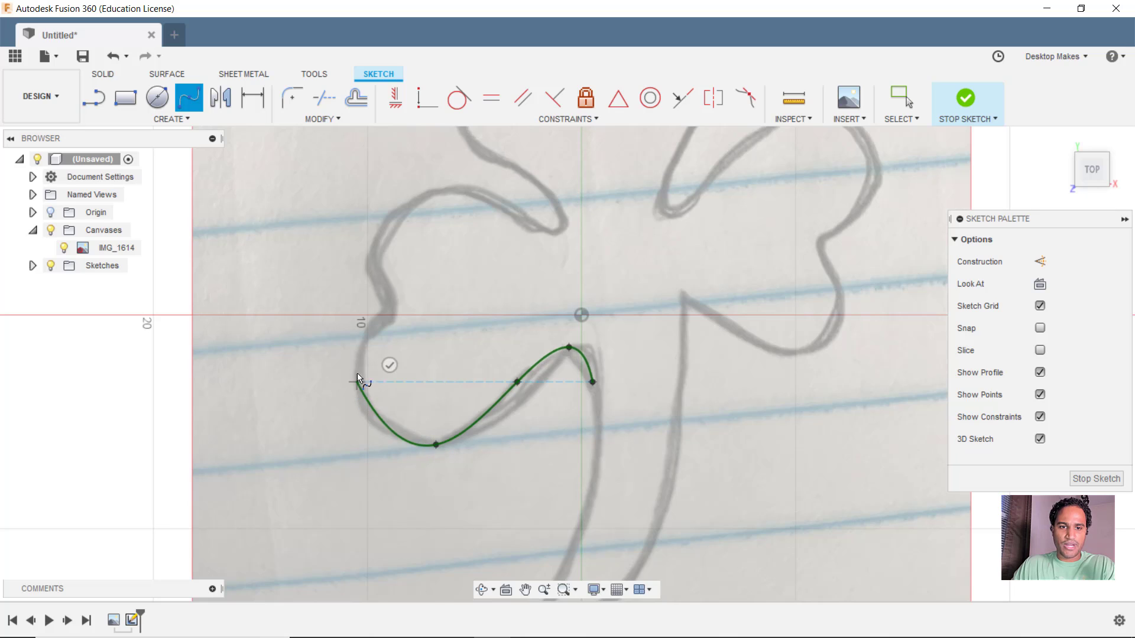
{"action": "left_click", "coordinate": [357, 381]}
{"action": "left_click", "coordinate": [389, 310]}
{"action": "left_click", "coordinate": [392, 210]}
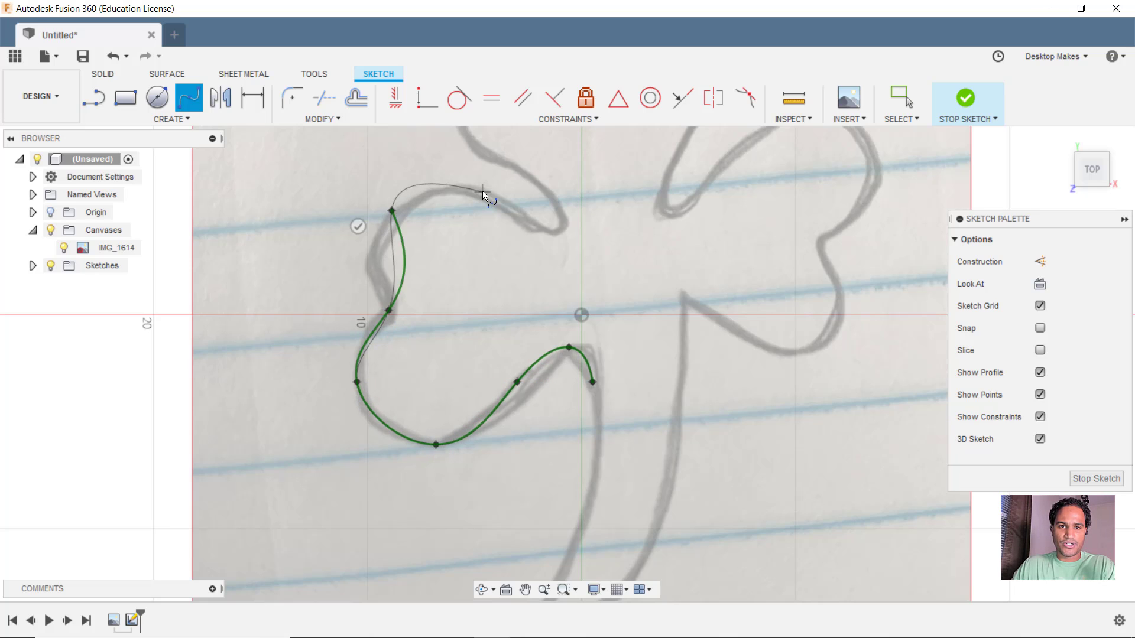
{"action": "left_click", "coordinate": [482, 191]}
{"action": "left_click", "coordinate": [563, 234]}
{"action": "left_click", "coordinate": [555, 194]}
{"action": "key", "text": "Escape"}
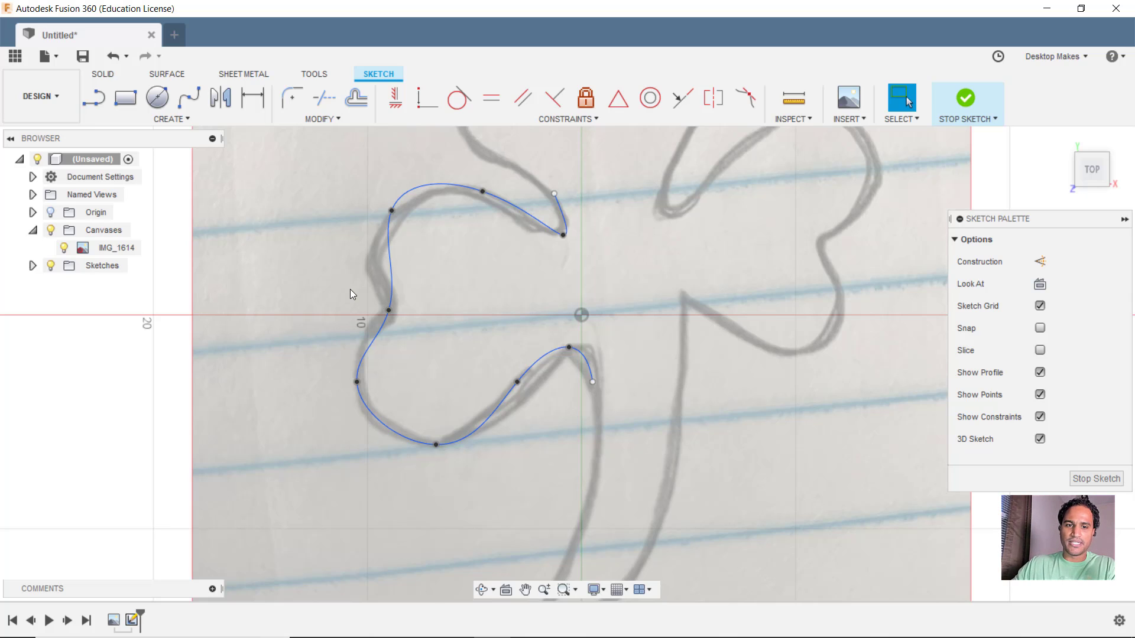
- Drag the spline's left- and top-leaf fit points onto the pencil outline
{"action": "left_click_drag", "start_coordinate": [389, 306], "coordinate": [392, 313]}
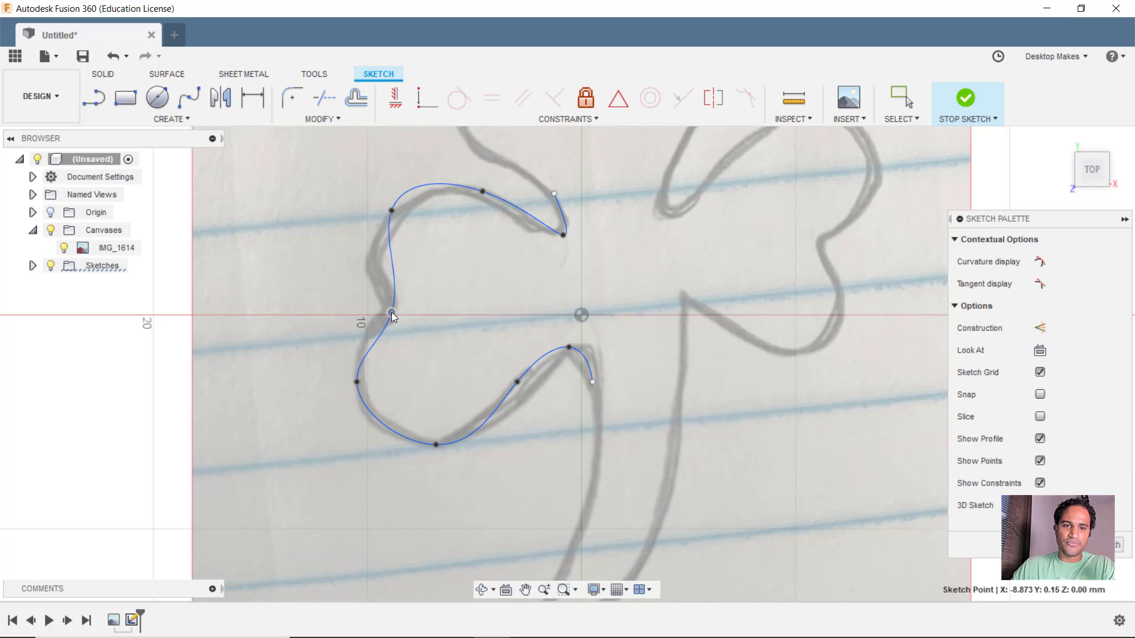
{"action": "left_click_drag", "start_coordinate": [391, 210], "coordinate": [376, 244]}
{"action": "left_click_drag", "start_coordinate": [356, 381], "coordinate": [354, 362]}
{"action": "mouse_move", "coordinate": [519, 383]}
{"action": "left_mouse_down"}
{"action": "mouse_move", "coordinate": [580, 353]}
{"action": "mouse_move", "coordinate": [532, 377]}
{"action": "left_mouse_up"}
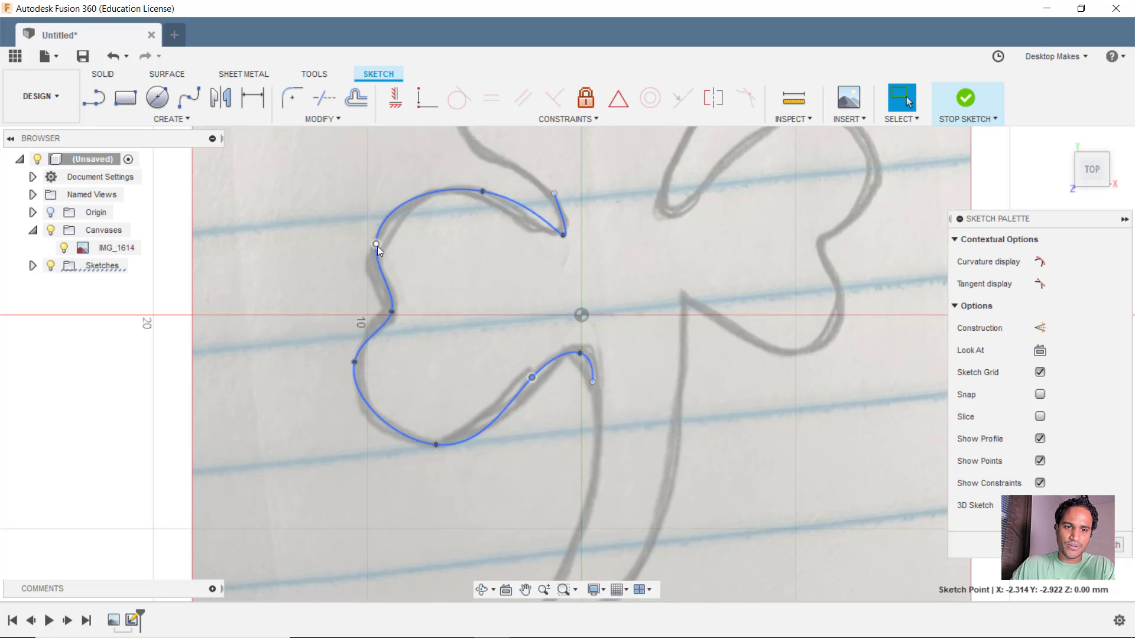
{"action": "left_click_drag", "start_coordinate": [376, 245], "coordinate": [375, 250]}
{"action": "left_click_drag", "start_coordinate": [354, 361], "coordinate": [347, 373]}
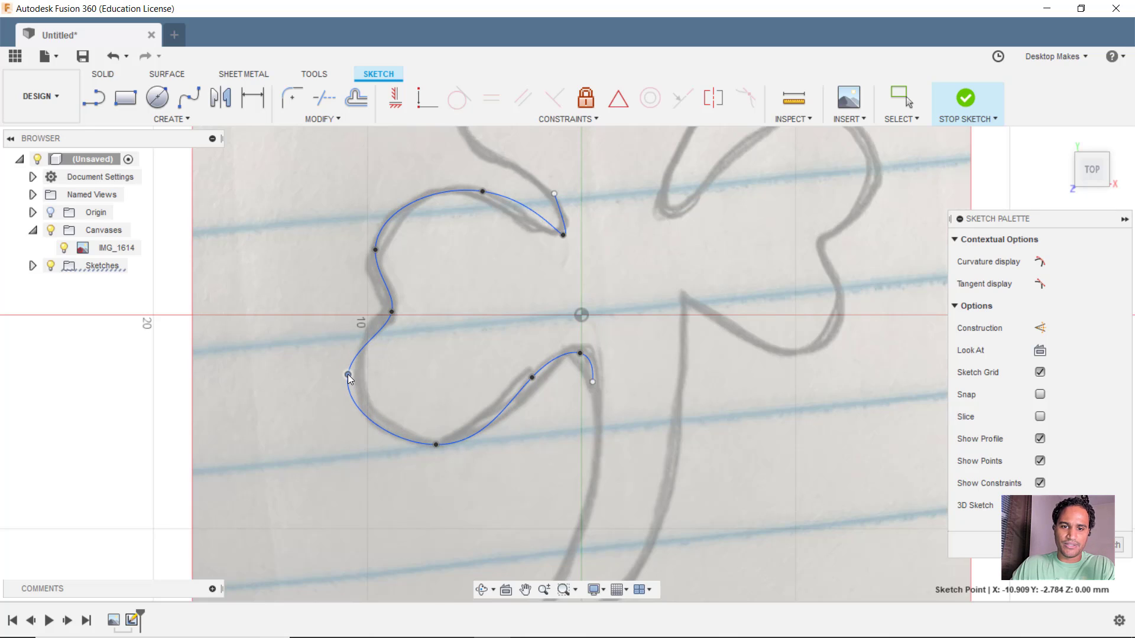
{"action": "left_click_drag", "start_coordinate": [480, 196], "coordinate": [468, 195]}
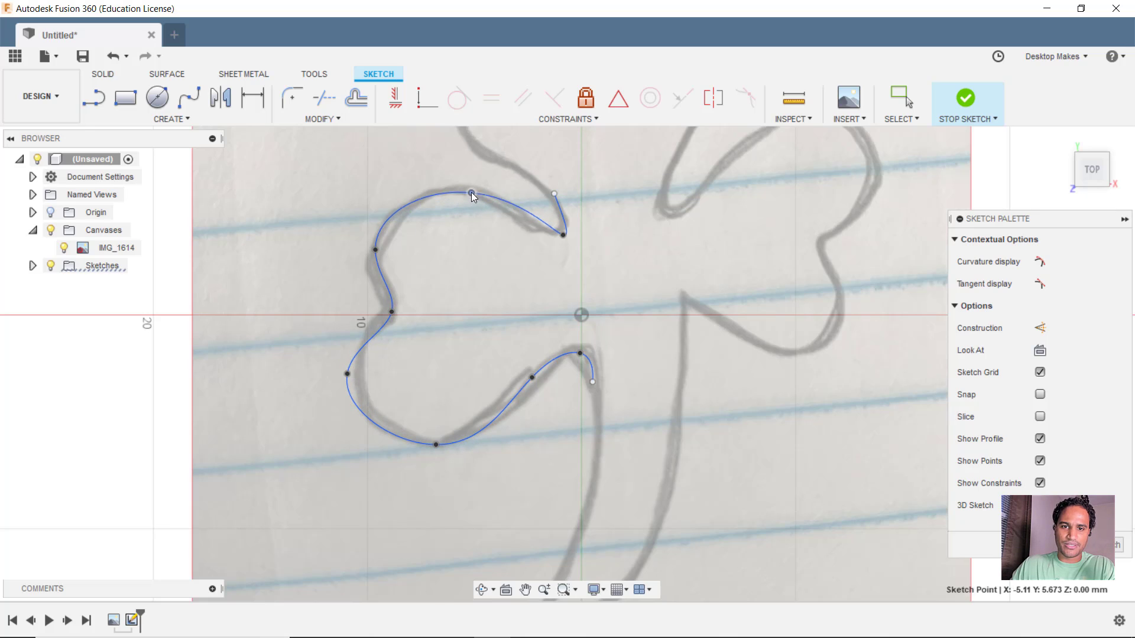
{"action": "left_click_drag", "start_coordinate": [555, 194], "coordinate": [556, 190]}
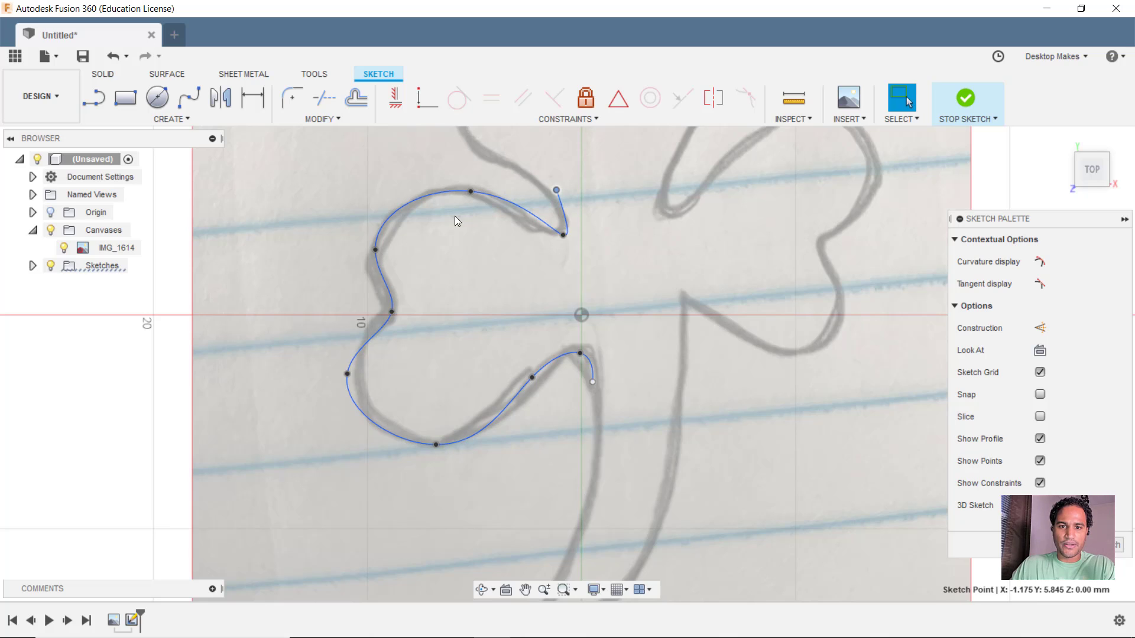
- Draw a circle where the leaves meet and make it construction geometry
{"action": "key", "text": "c"}
{"action": "middle_click_drag", "start_coordinate": [613, 253], "coordinate": [591, 367]}
{"action": "left_click", "coordinate": [599, 372]}
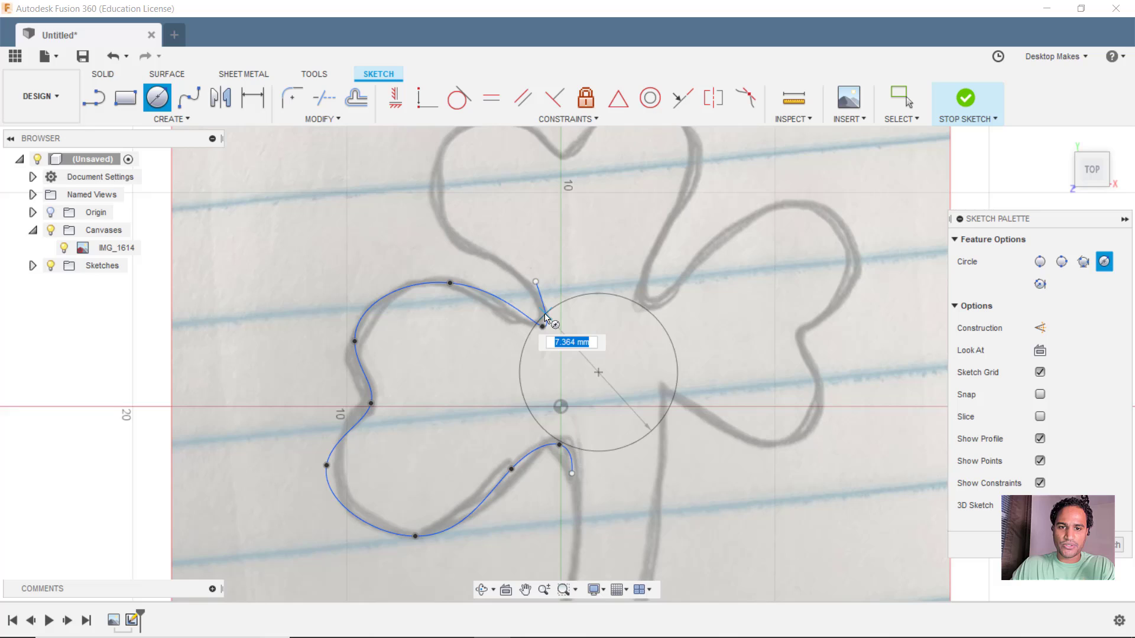
{"action": "left_click", "coordinate": [534, 309]}
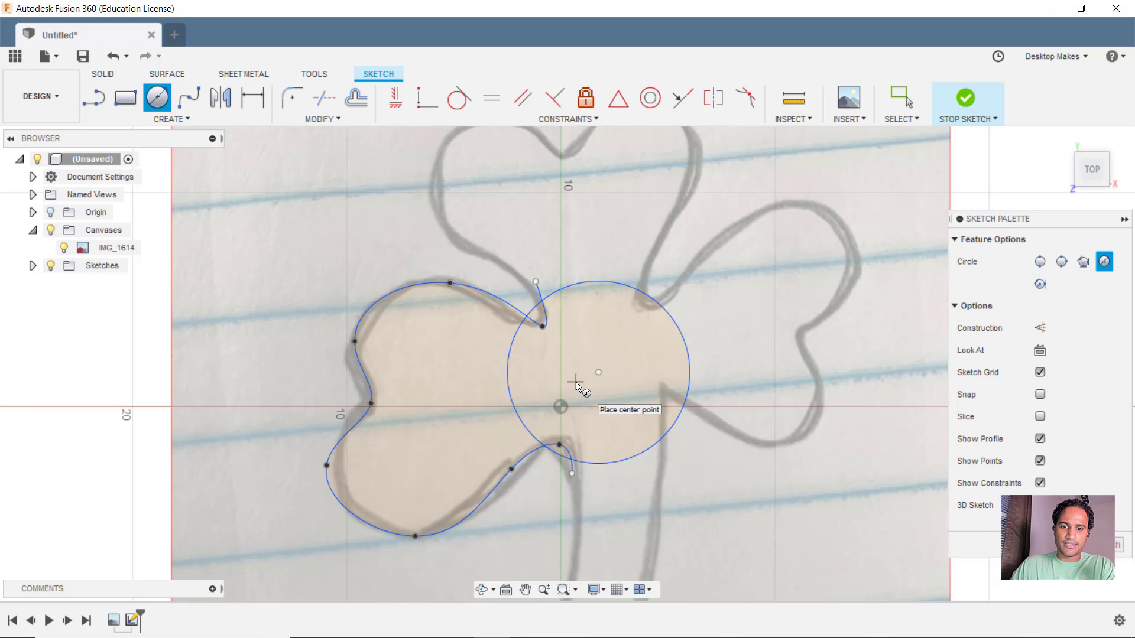
{"action": "key", "text": "Escape"}
{"action": "left_click", "coordinate": [601, 281]}
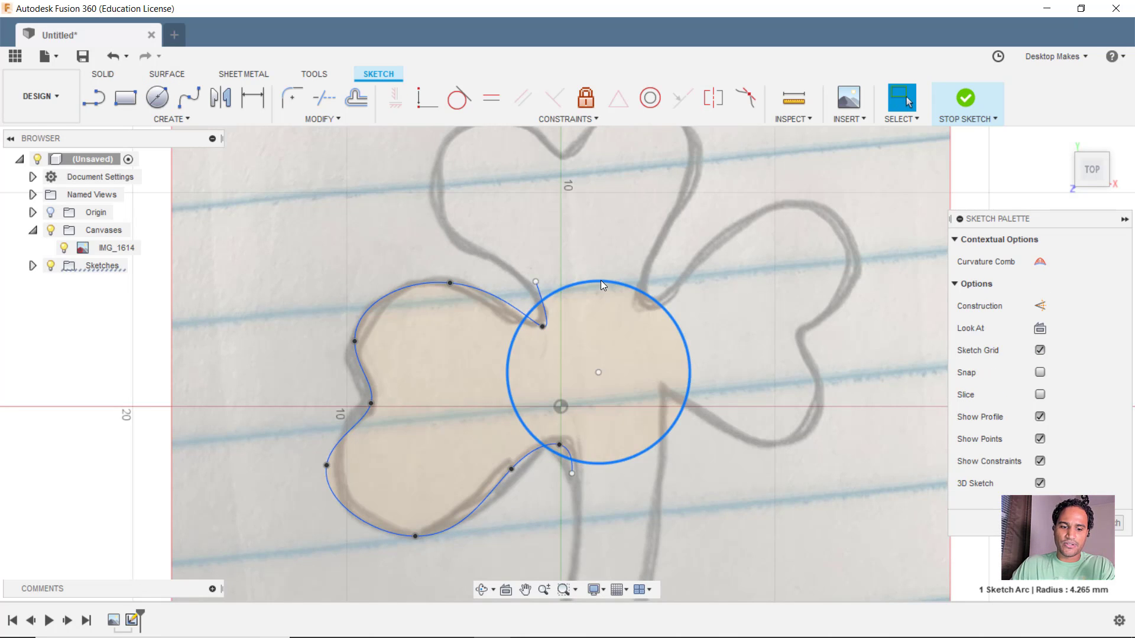
{"action": "key", "text": "x"}
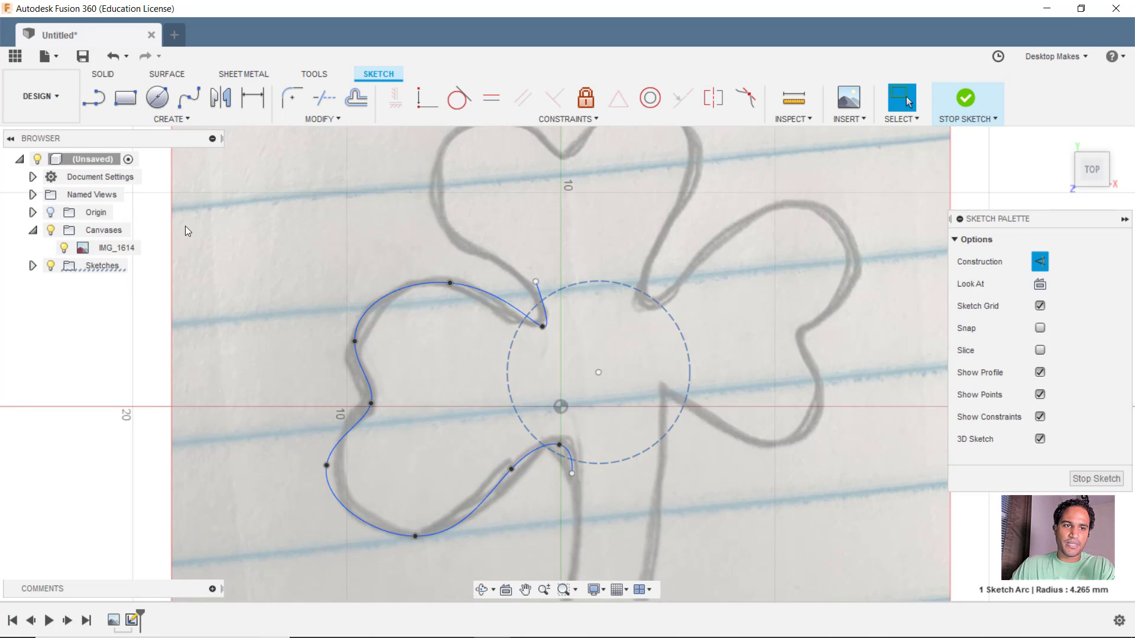
- Start a circular pattern of the leaf curve and hide the clover reference image
{"action": "left_click", "coordinate": [166, 121]}
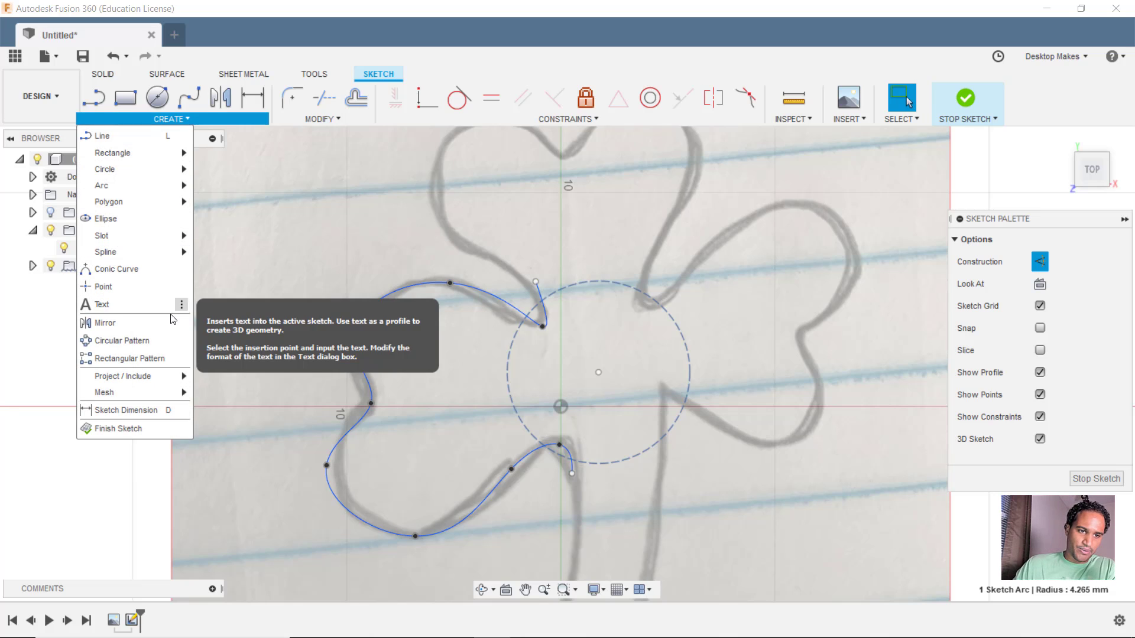
{"action": "left_click", "coordinate": [161, 338]}
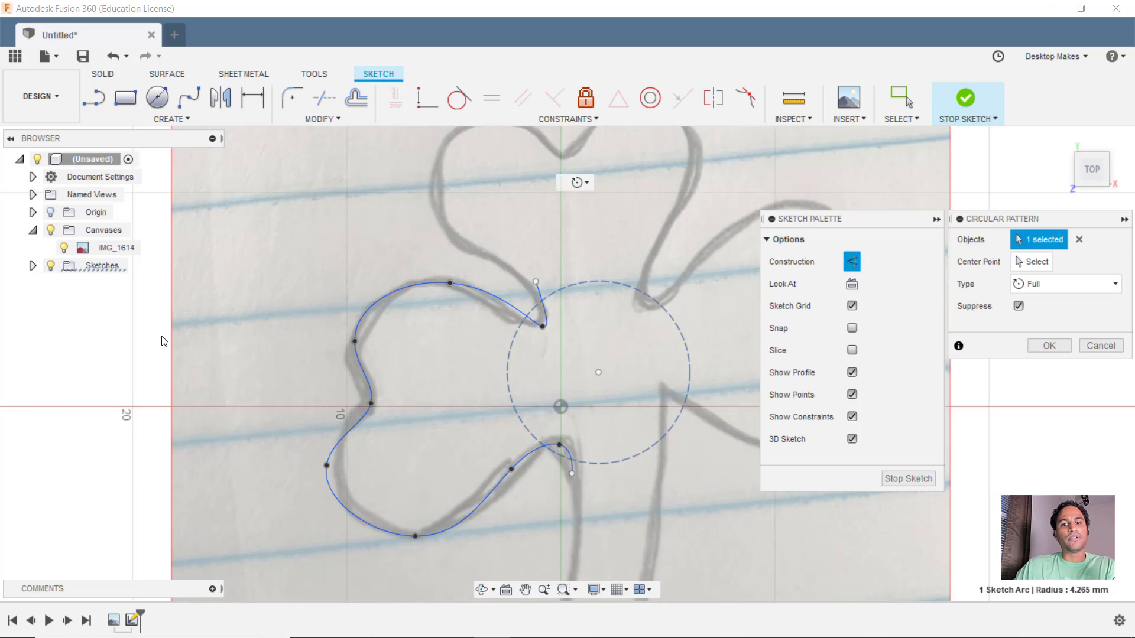
{"action": "left_click", "coordinate": [366, 314]}
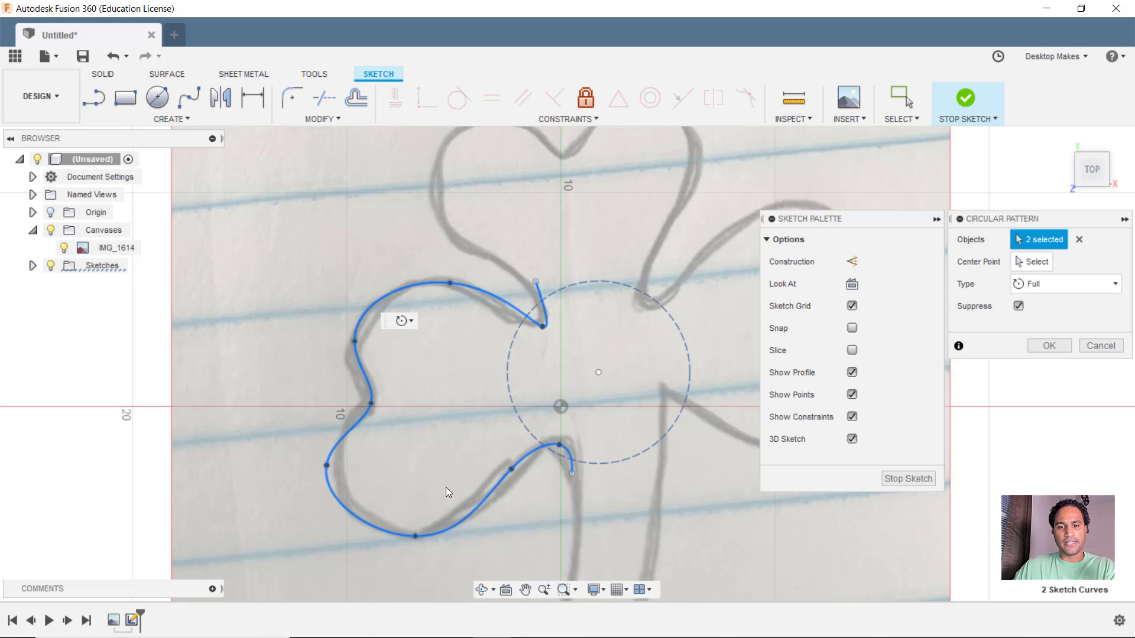
{"action": "scroll", "coordinate": [451, 486], "scroll_direction": "down", "scroll_amount": 5}
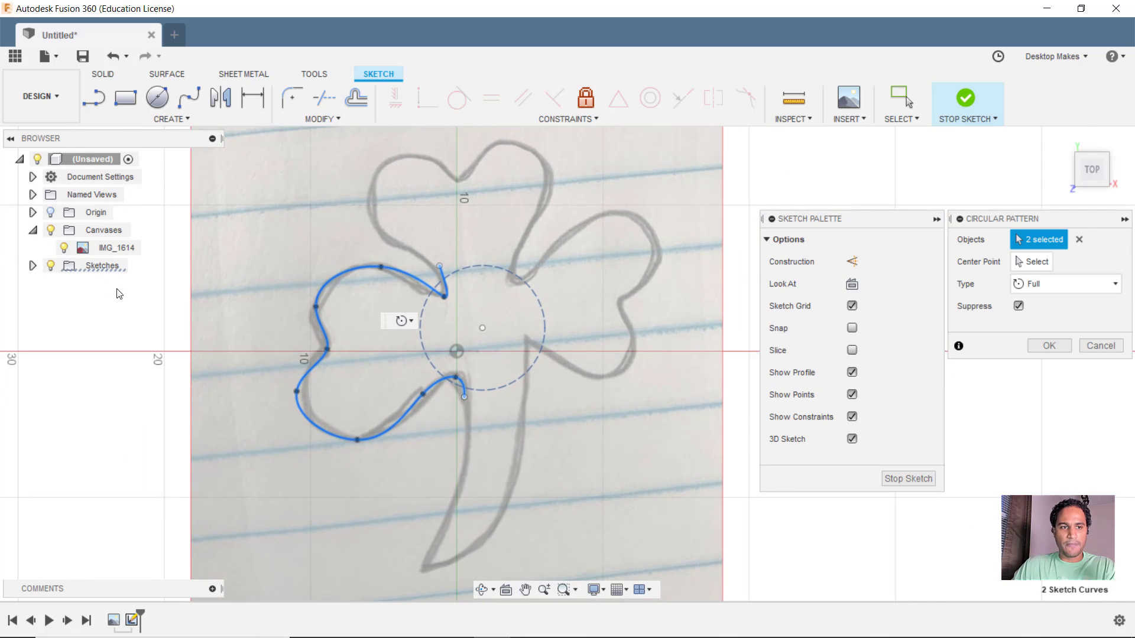
{"action": "left_click", "coordinate": [51, 230]}
{"action": "left_click_drag", "start_coordinate": [970, 216], "coordinate": [613, 167]}
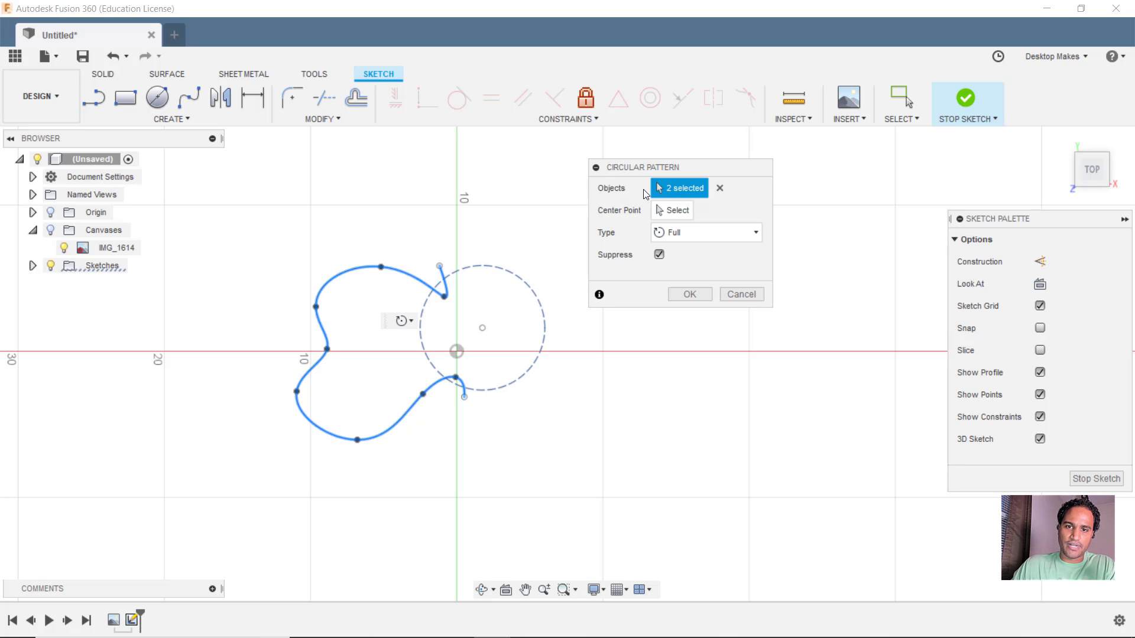
- Pattern only the leaf curve around the construction circle, 4 copies, bottom copy suppressed
{"action": "left_click", "coordinate": [717, 191]}
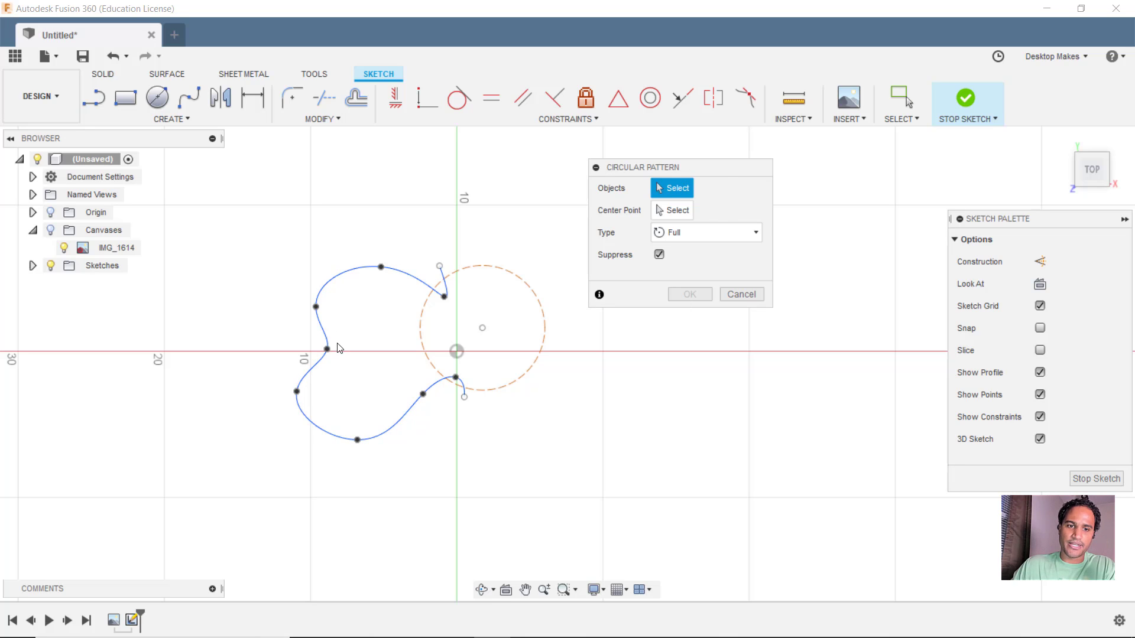
{"action": "left_click", "coordinate": [334, 275]}
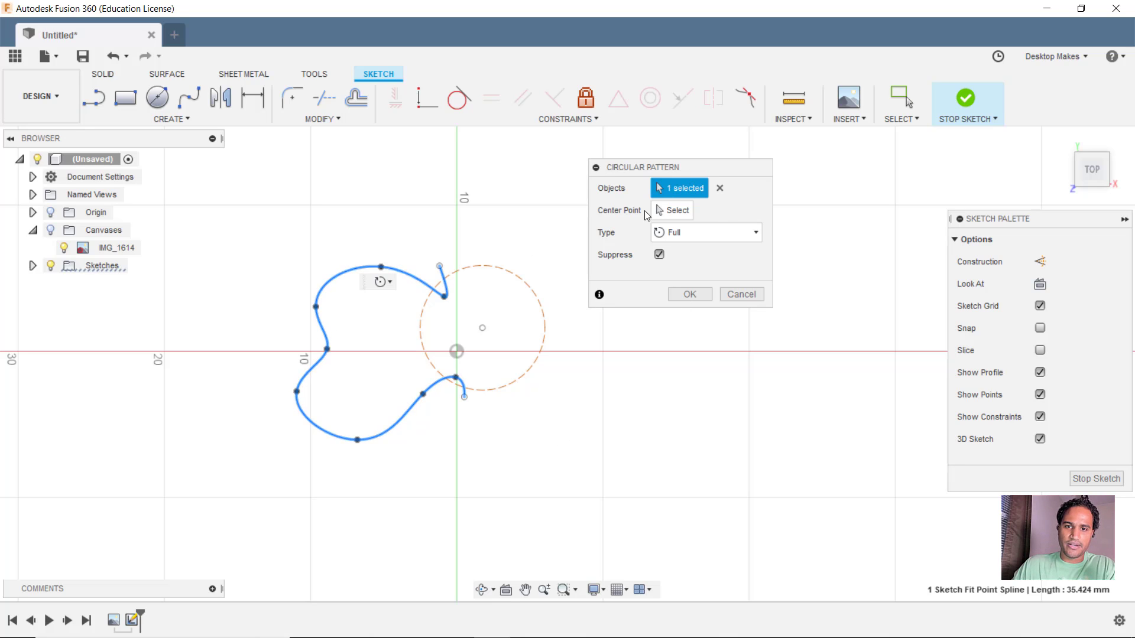
{"action": "left_click", "coordinate": [684, 213]}
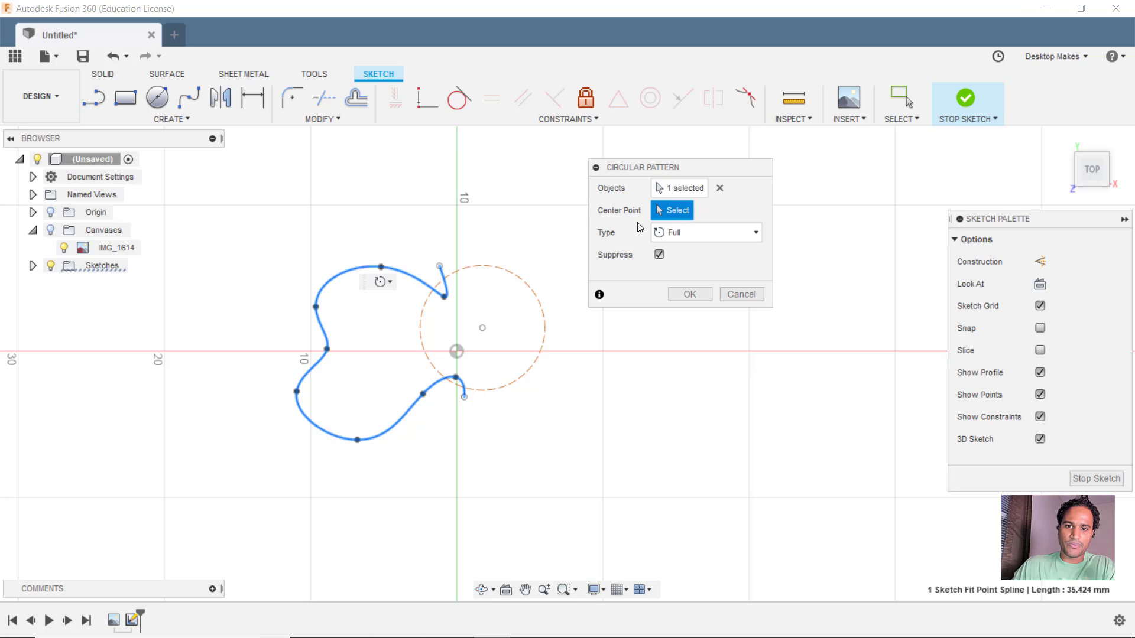
{"action": "left_click", "coordinate": [519, 284]}
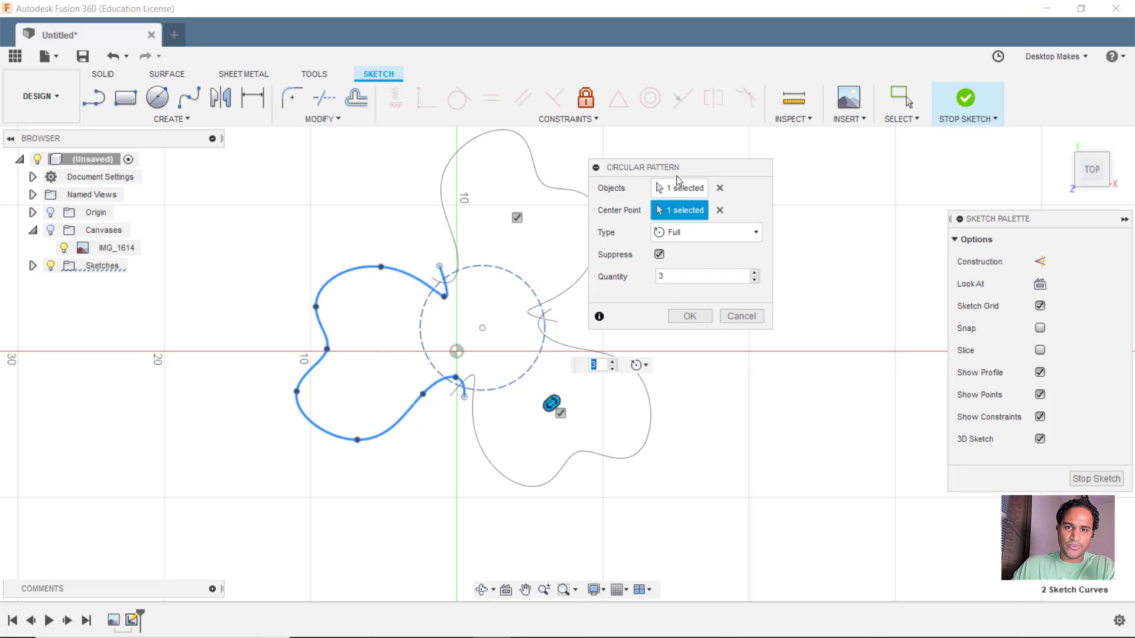
{"action": "left_click_drag", "start_coordinate": [701, 169], "coordinate": [802, 165]}
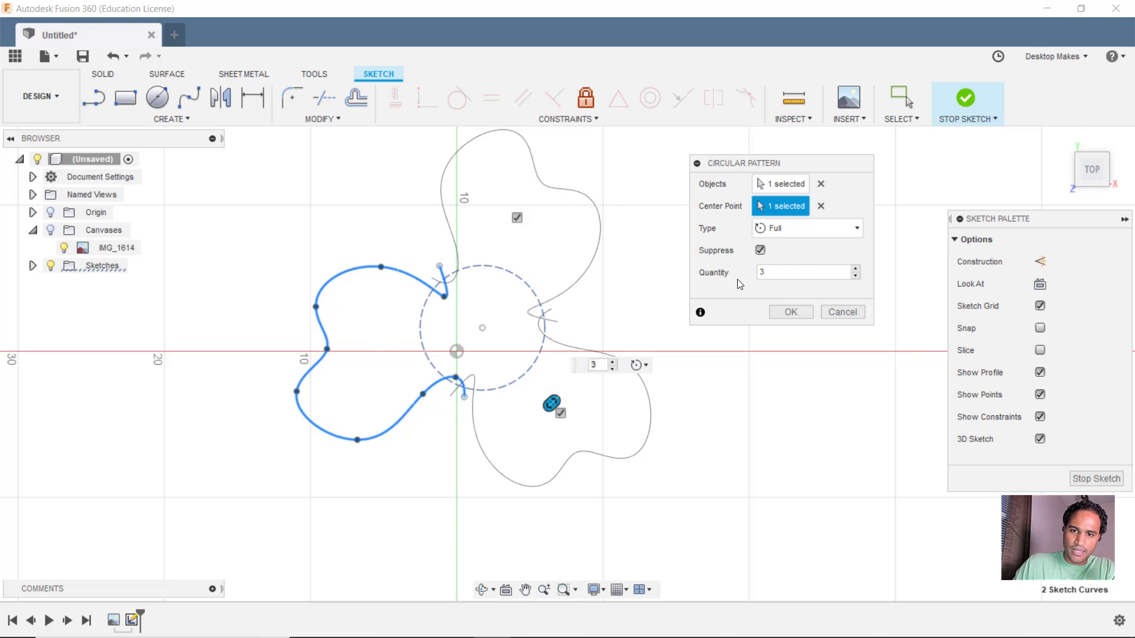
{"action": "left_click", "coordinate": [856, 268]}
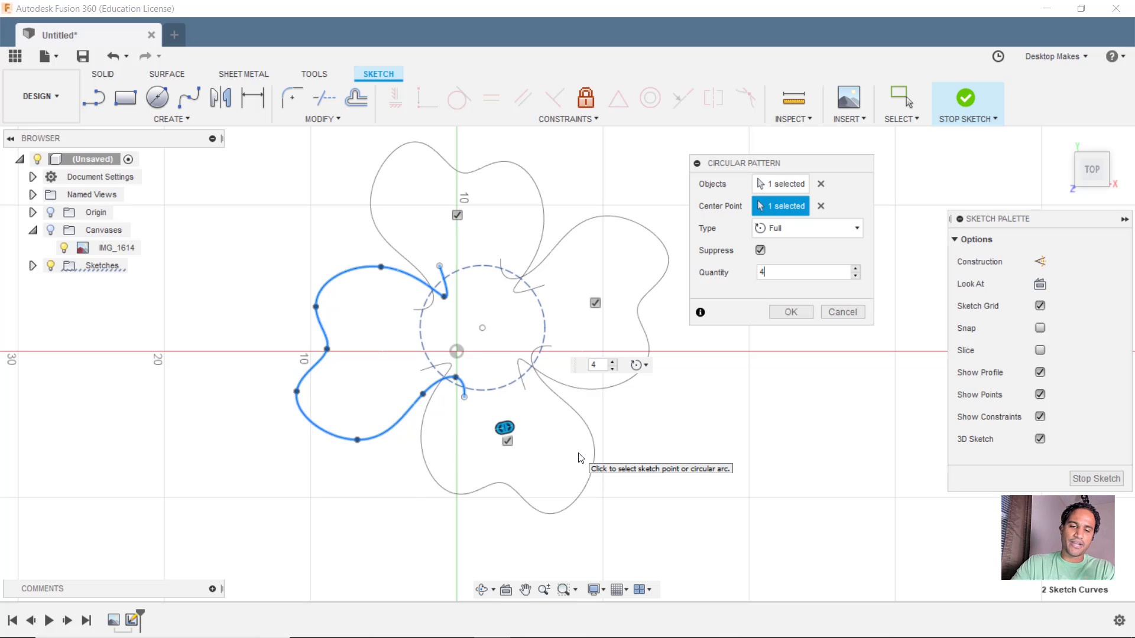
{"action": "left_click", "coordinate": [507, 441]}
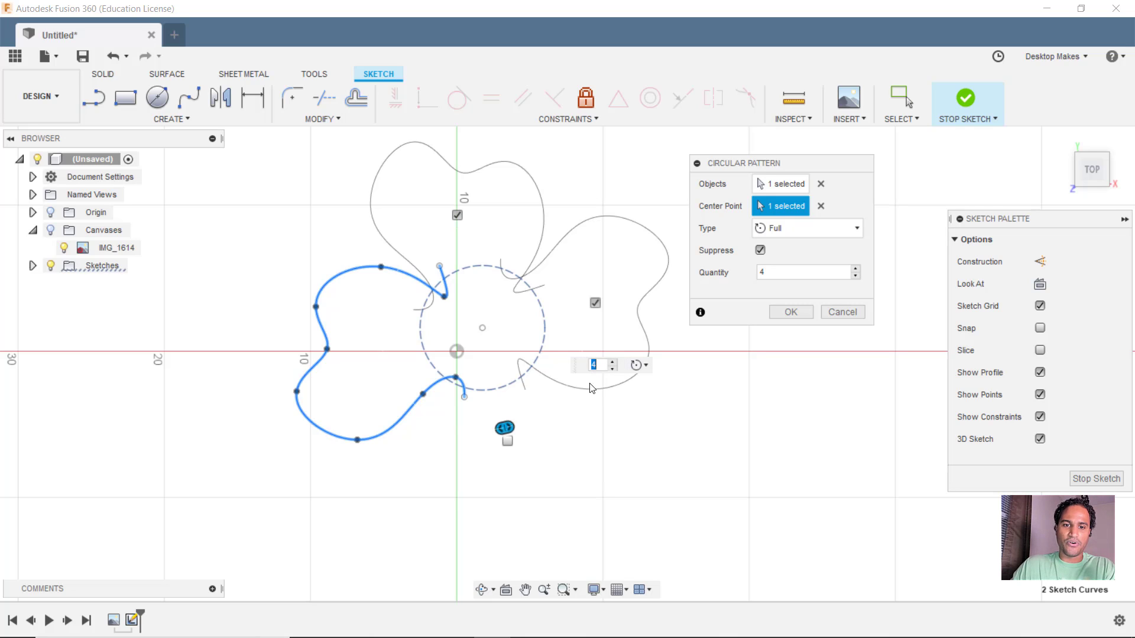
{"action": "left_click", "coordinate": [792, 311]}
- Nudge two leaf curves' lower endpoints near the circle and pan to show space below
{"action": "scroll", "coordinate": [471, 440], "scroll_direction": "up", "scroll_amount": 3}
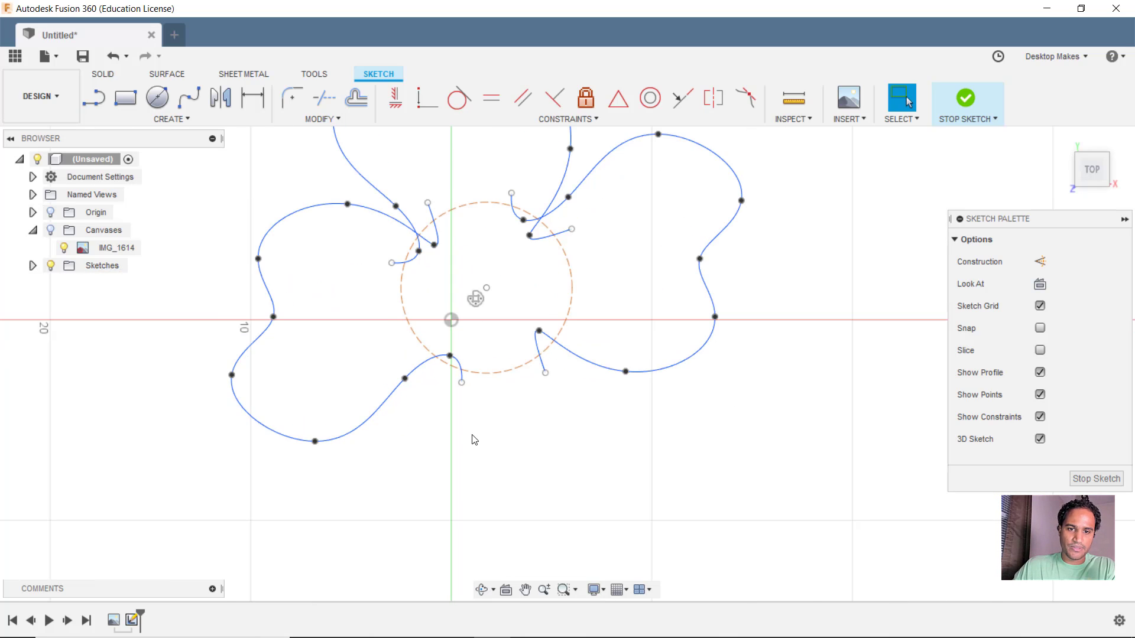
{"action": "left_click_drag", "start_coordinate": [554, 368], "coordinate": [534, 379]}
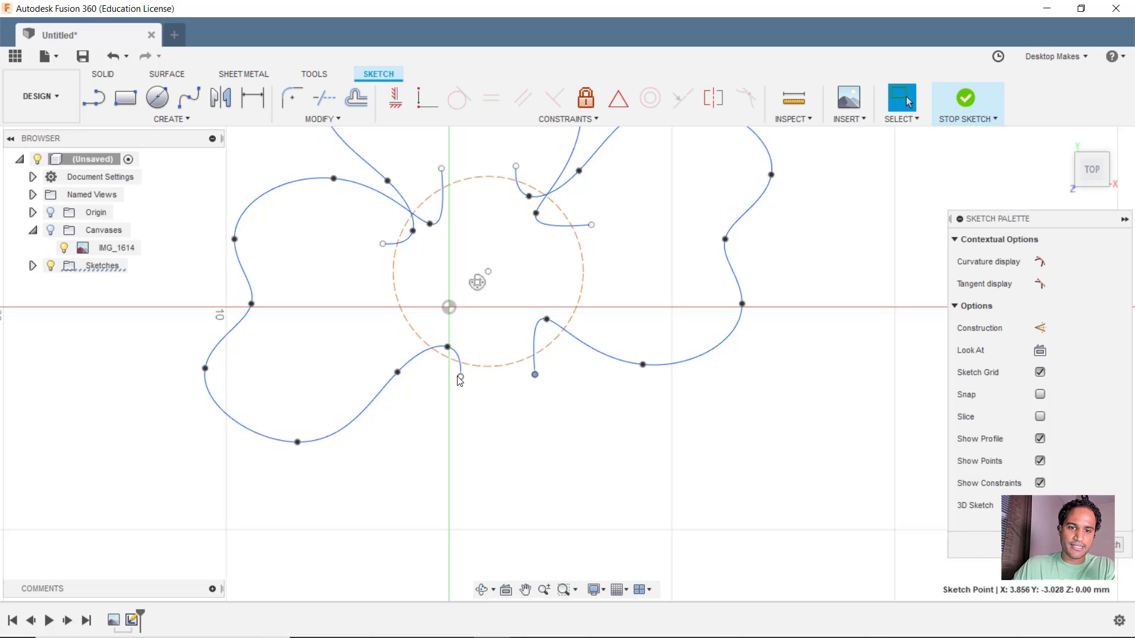
{"action": "left_click_drag", "start_coordinate": [462, 379], "coordinate": [473, 382]}
{"action": "scroll", "coordinate": [483, 434], "scroll_direction": "down", "scroll_amount": 1}
{"action": "mouse_move", "coordinate": [484, 468]}
{"action": "middle_mouse_down"}
{"action": "mouse_move", "coordinate": [500, 373]}
{"action": "mouse_move", "coordinate": [489, 353]}
{"action": "middle_mouse_up"}
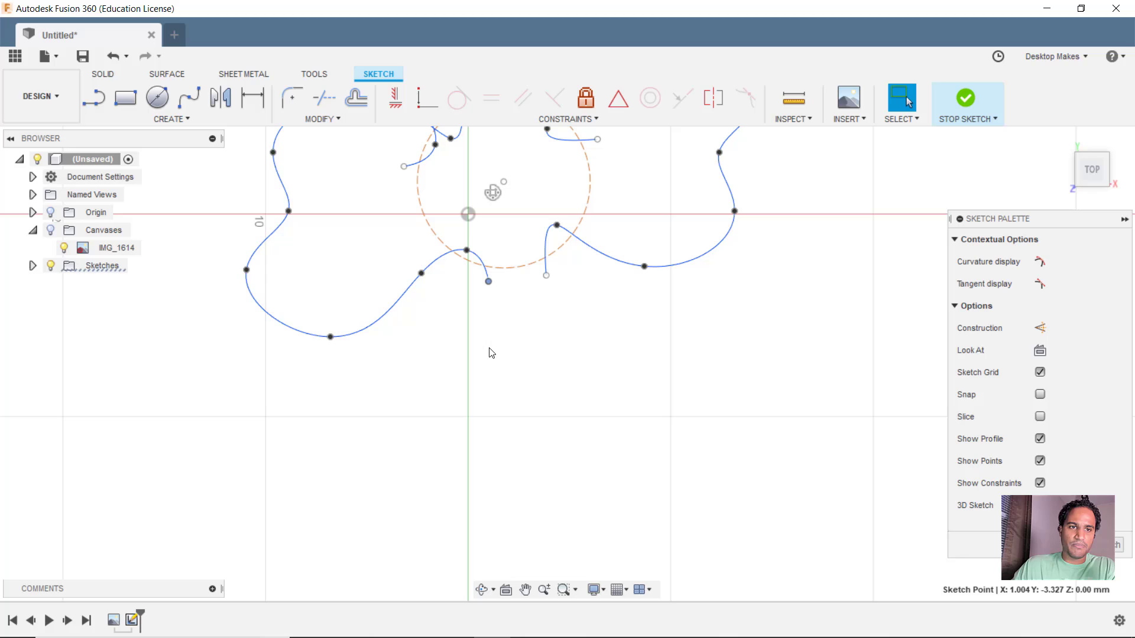
{"action": "left_click", "coordinate": [170, 119]}
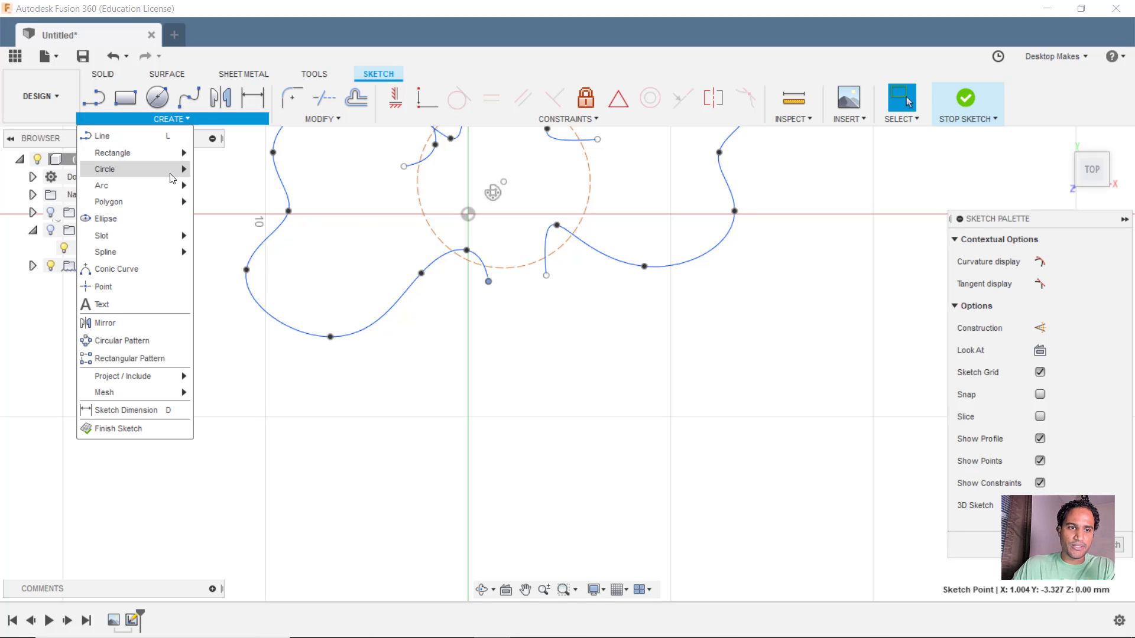
- Draw left and right fit-point spline stem curves down from the leaf ends
{"action": "mouse_move", "coordinate": [152, 252]}
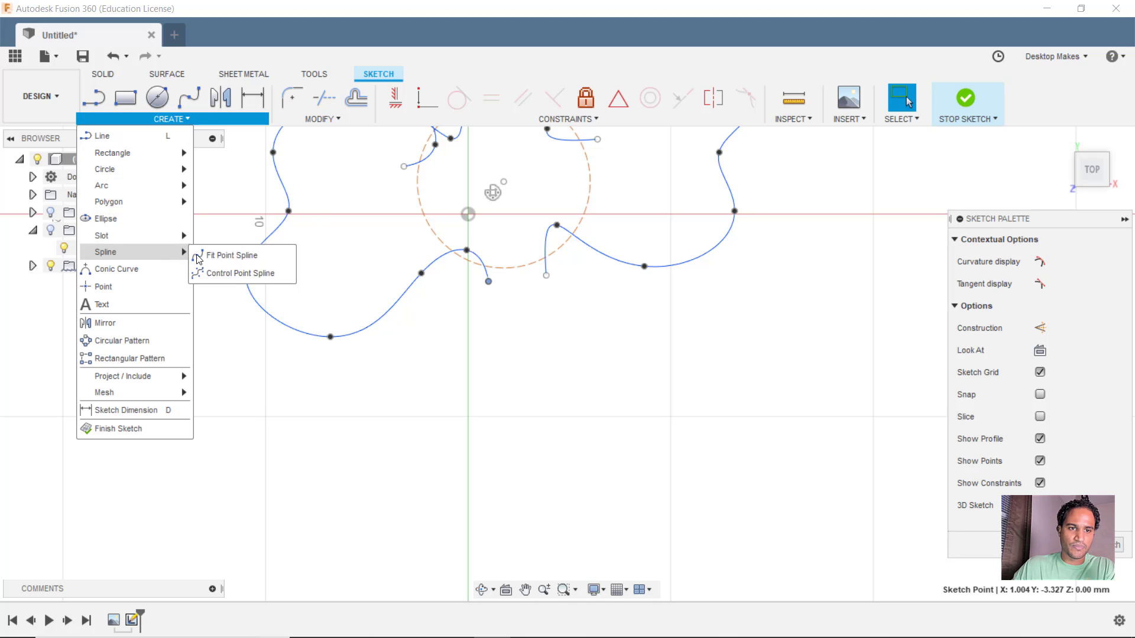
{"action": "left_click", "coordinate": [219, 253]}
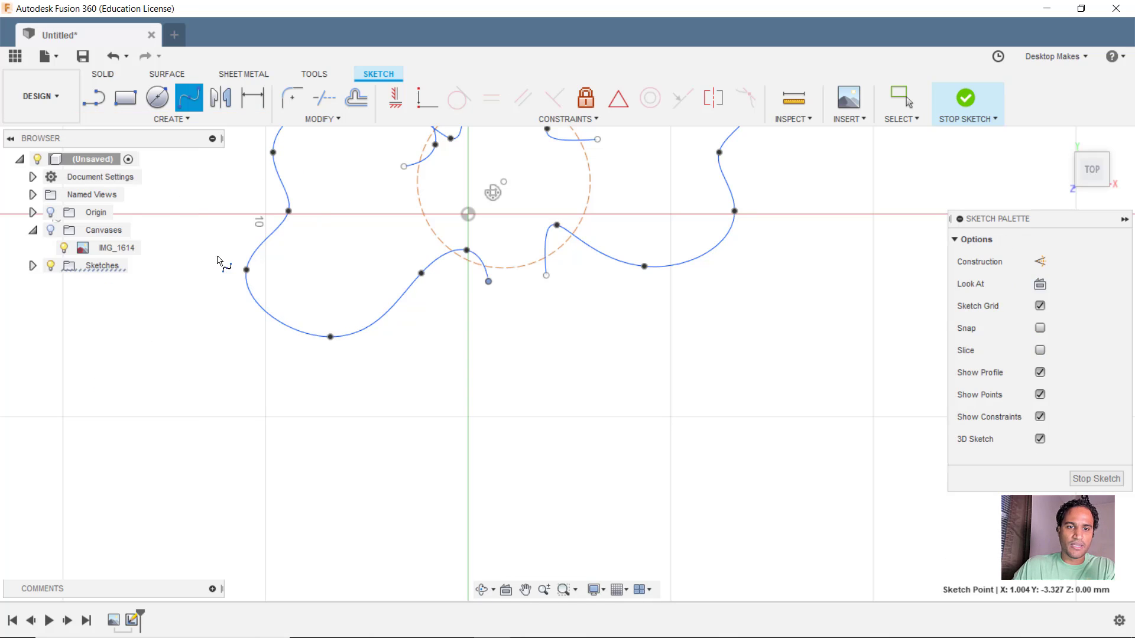
{"action": "left_click", "coordinate": [488, 282]}
{"action": "left_click", "coordinate": [503, 355]}
{"action": "left_click", "coordinate": [456, 472]}
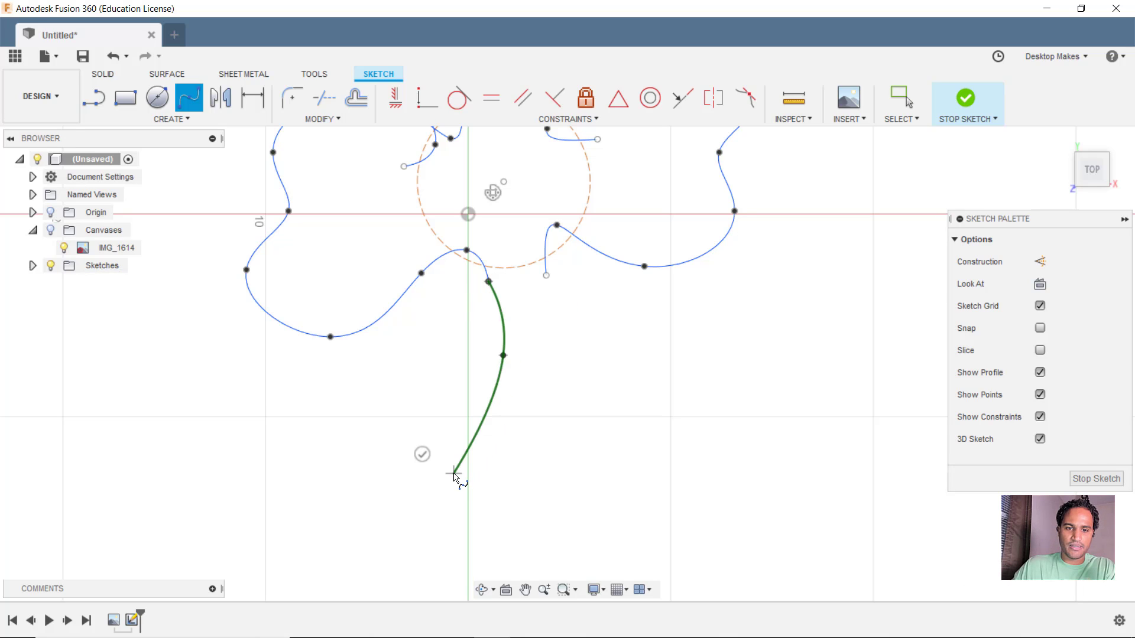
{"action": "left_click", "coordinate": [423, 458]}
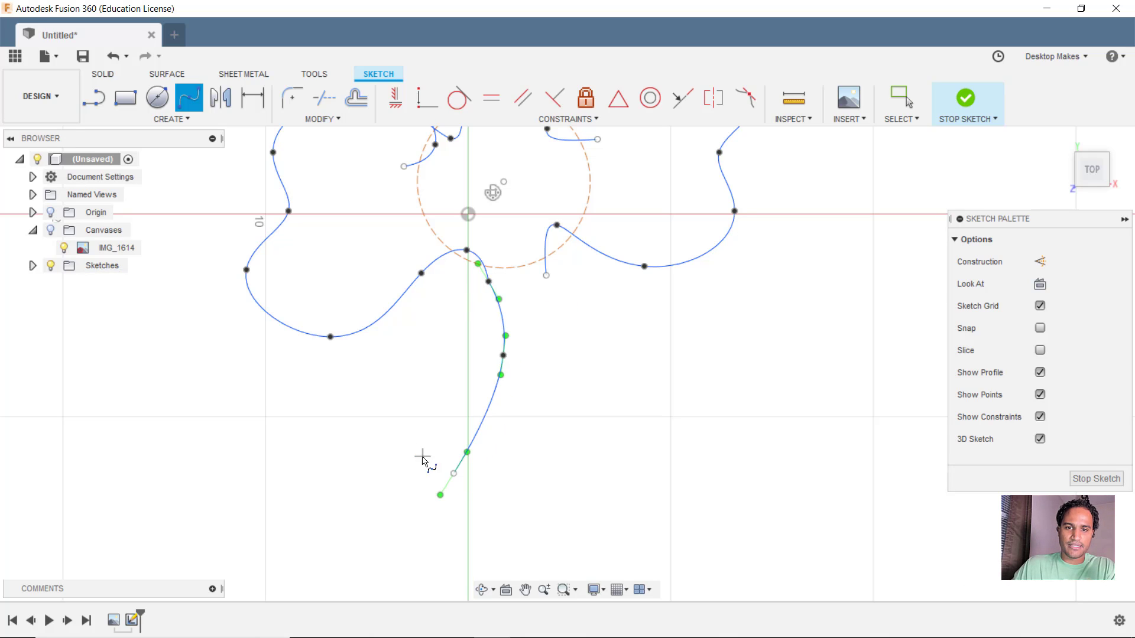
{"action": "left_click", "coordinate": [546, 276]}
{"action": "left_click", "coordinate": [547, 371]}
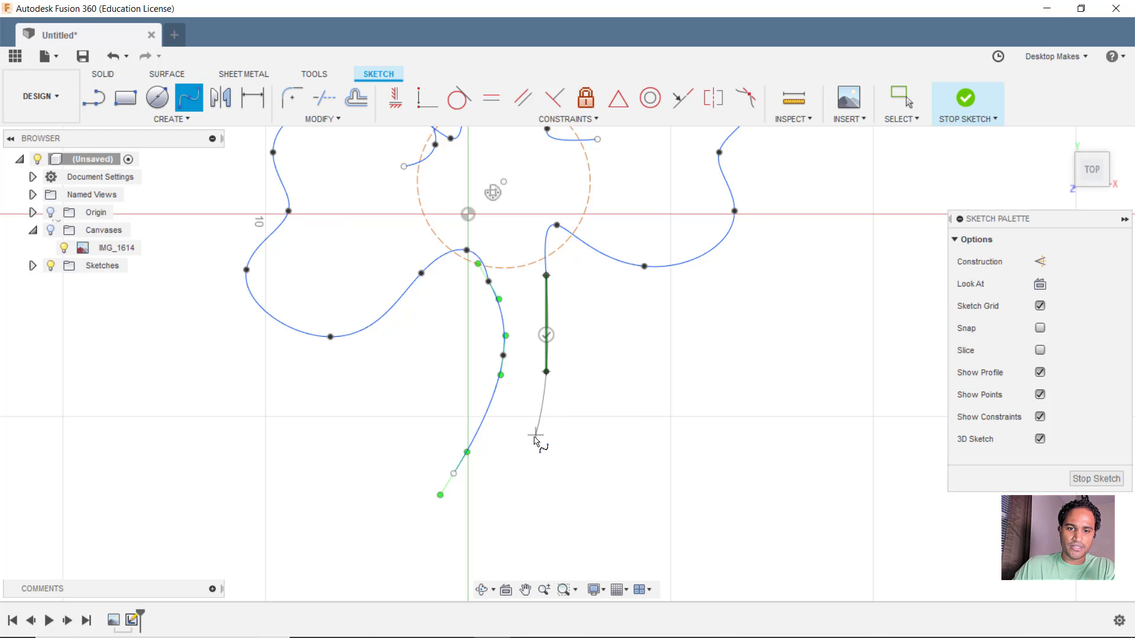
{"action": "left_click", "coordinate": [529, 440]}
{"action": "left_click", "coordinate": [498, 427]}
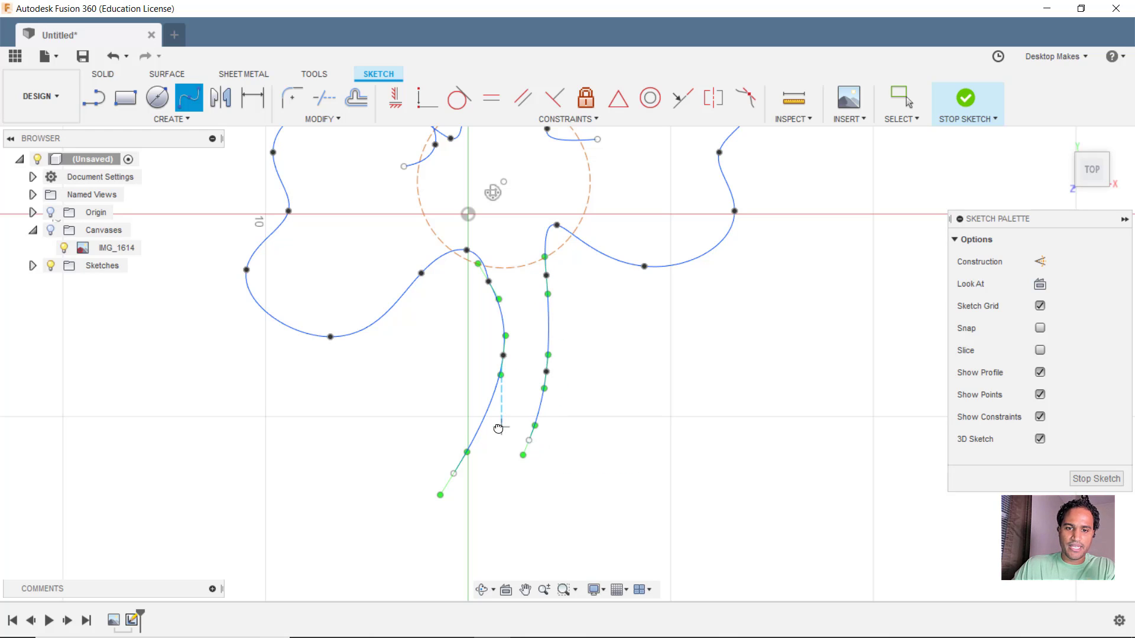
- Close the stem bottom with a line and nudge its bottom-left corner
{"action": "key", "text": "l"}
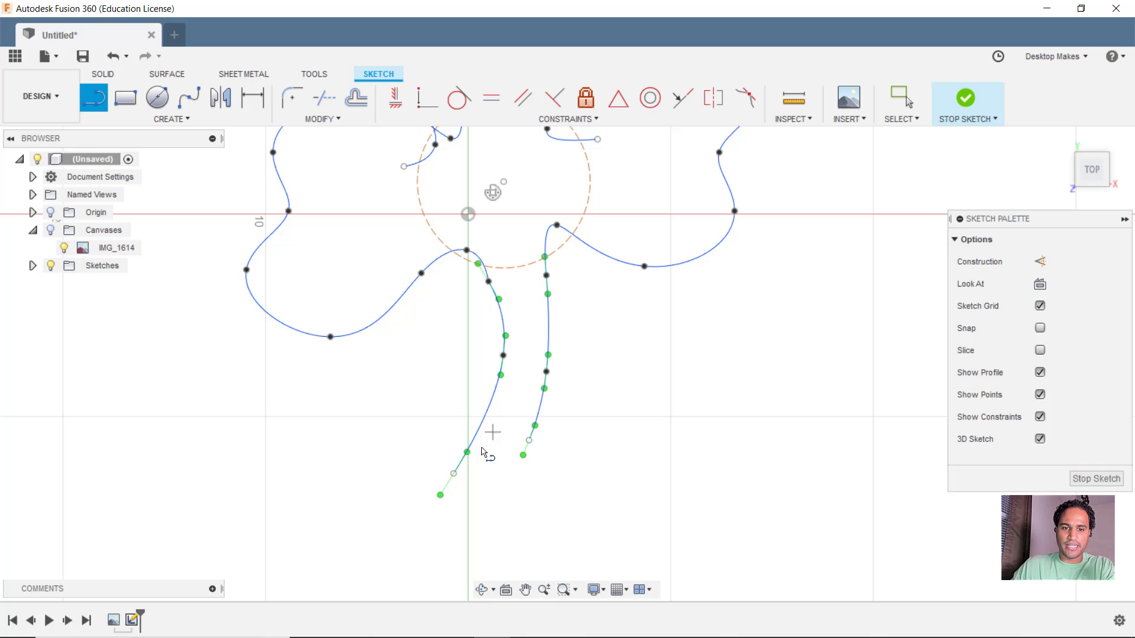
{"action": "left_click", "coordinate": [454, 473]}
{"action": "left_click", "coordinate": [529, 440]}
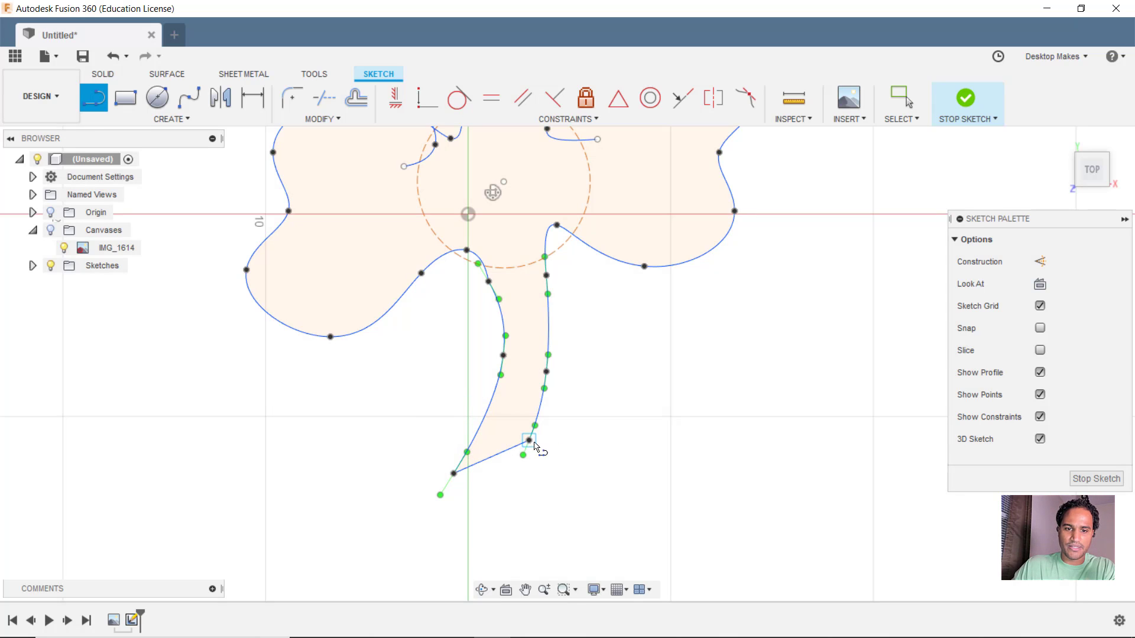
{"action": "key", "text": "Escape"}
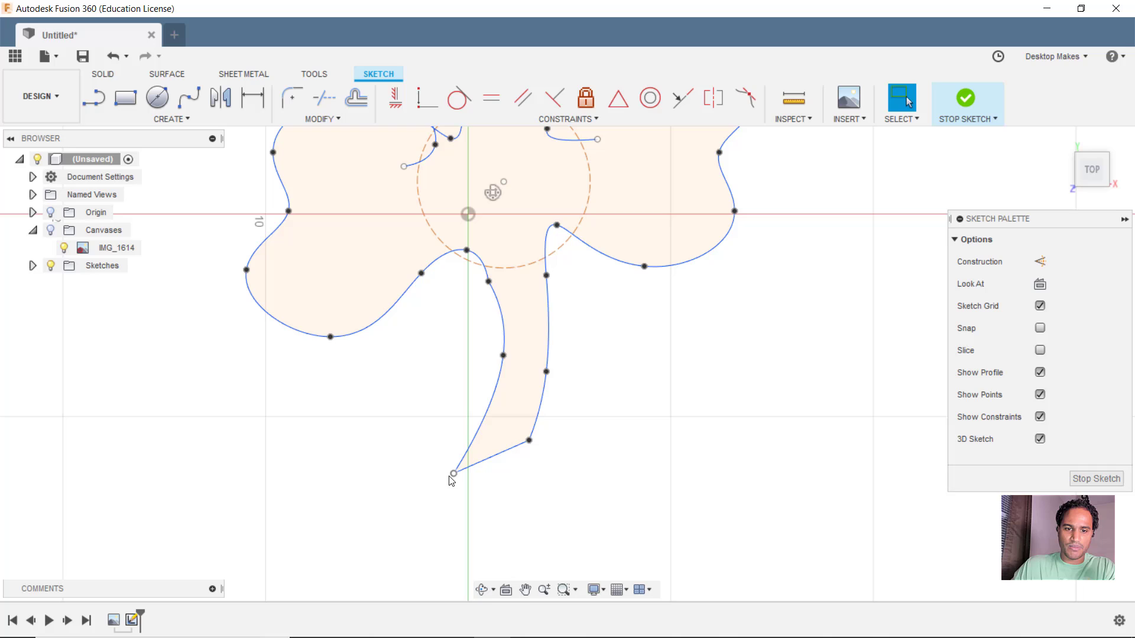
{"action": "left_click_drag", "start_coordinate": [453, 474], "coordinate": [462, 461]}
{"action": "left_click", "coordinate": [453, 471]}
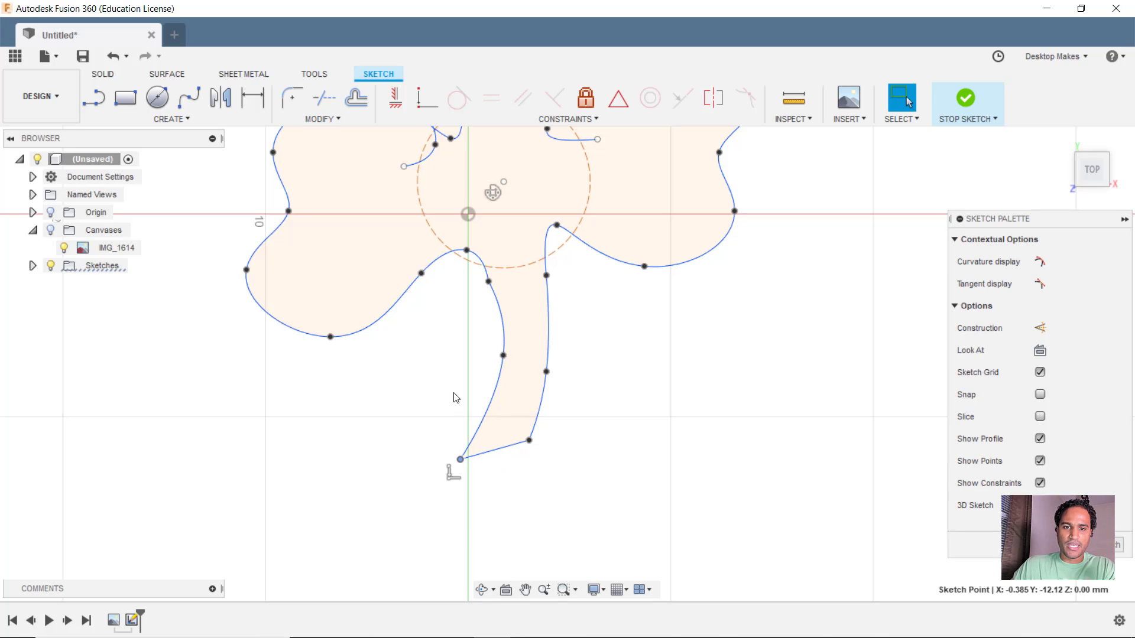
- Make the central and right stem splines tangent to the dashed centre circle
{"action": "scroll", "coordinate": [490, 283], "scroll_direction": "up", "scroll_amount": 3}
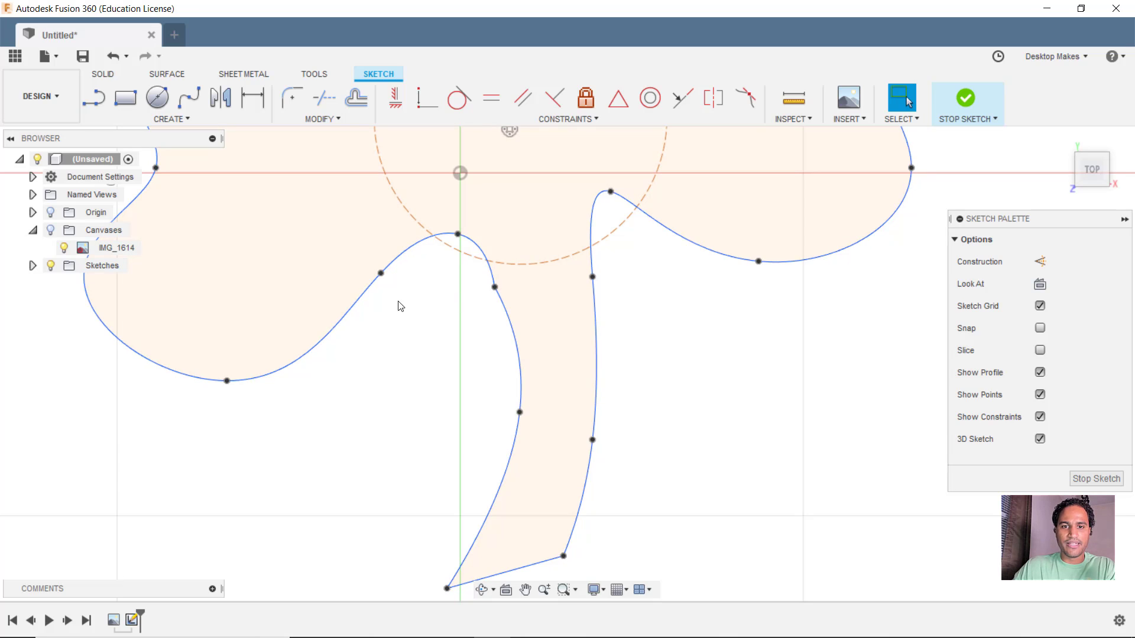
{"action": "left_click", "coordinate": [460, 101]}
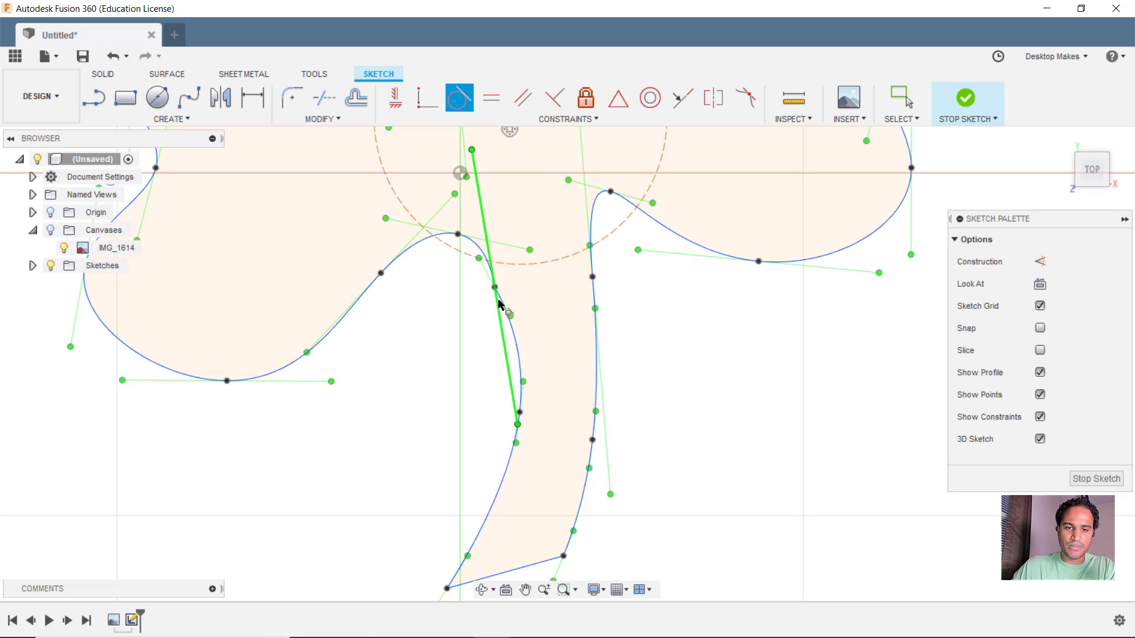
{"action": "left_click", "coordinate": [522, 362]}
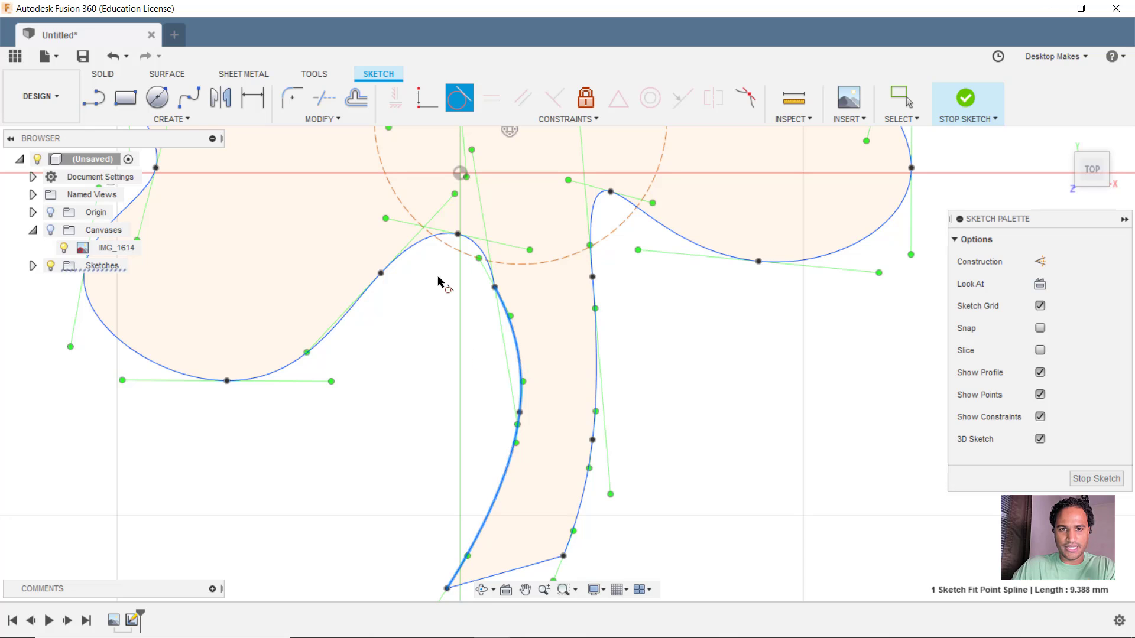
{"action": "left_click", "coordinate": [471, 250]}
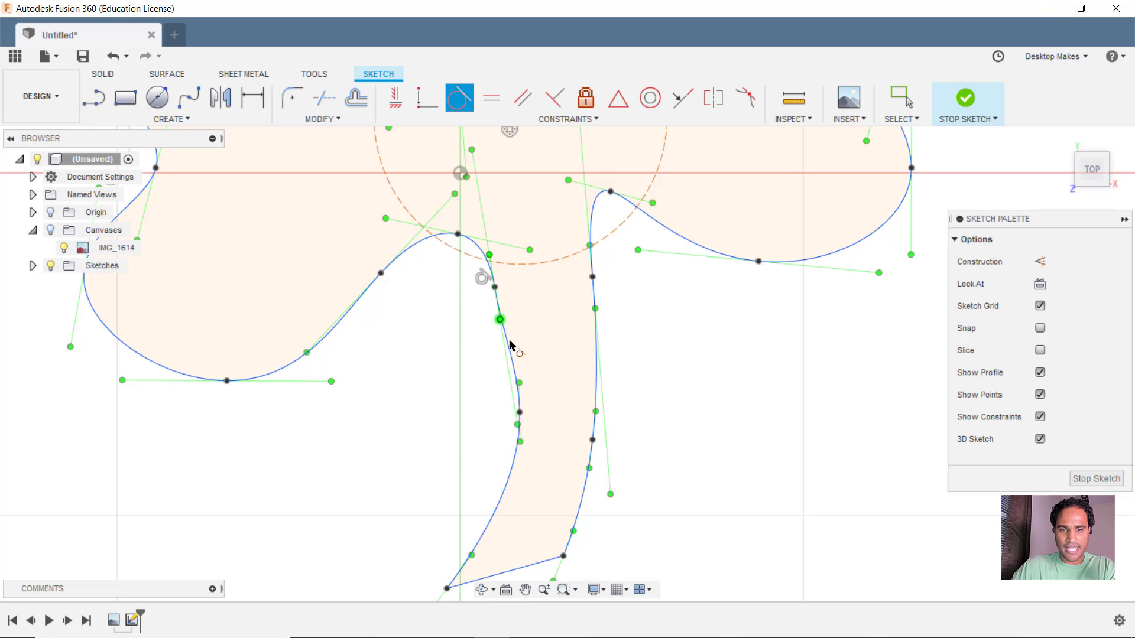
{"action": "left_click", "coordinate": [594, 399]}
{"action": "left_click", "coordinate": [592, 234]}
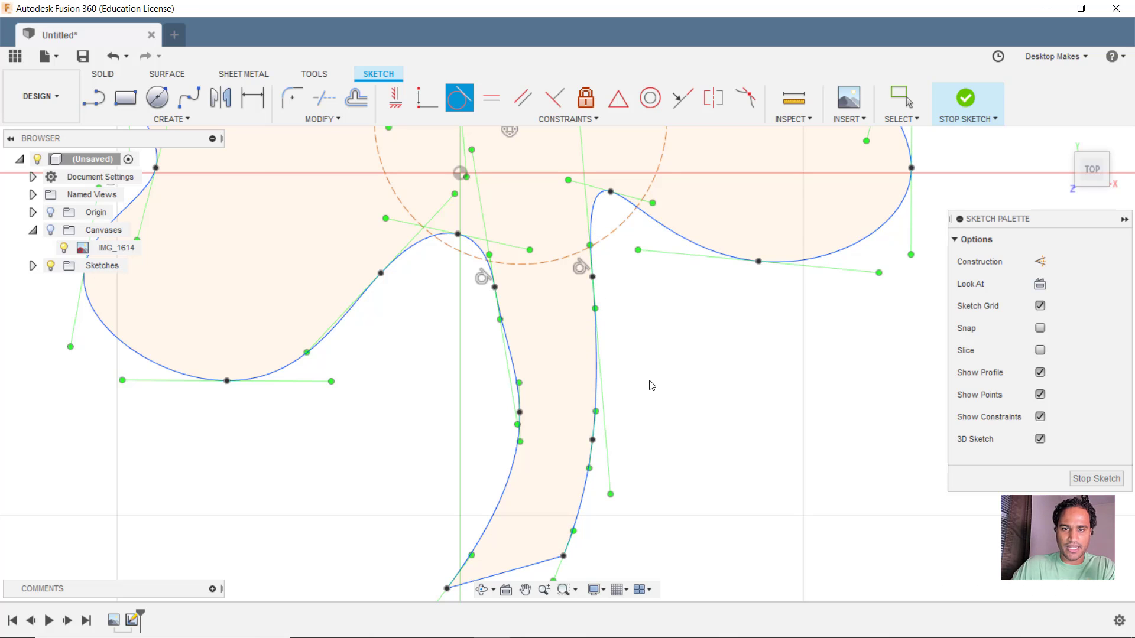
{"action": "key", "text": "Escape"}
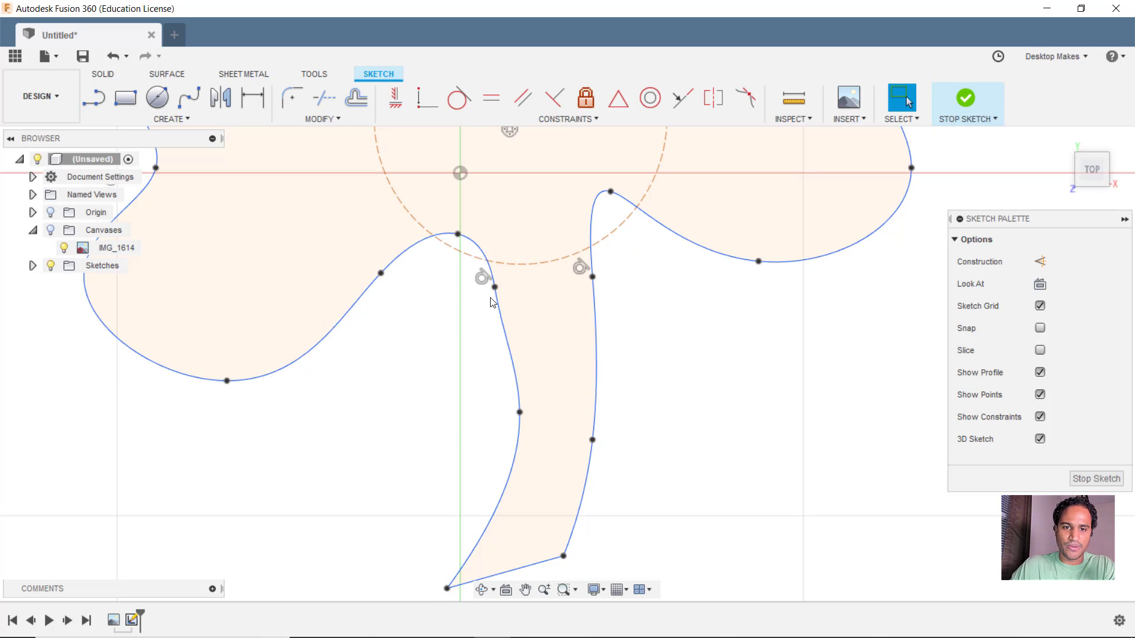
- Drag the stem spline's fit points to smooth the left stem curve
{"action": "left_click_drag", "start_coordinate": [502, 285], "coordinate": [500, 289]}
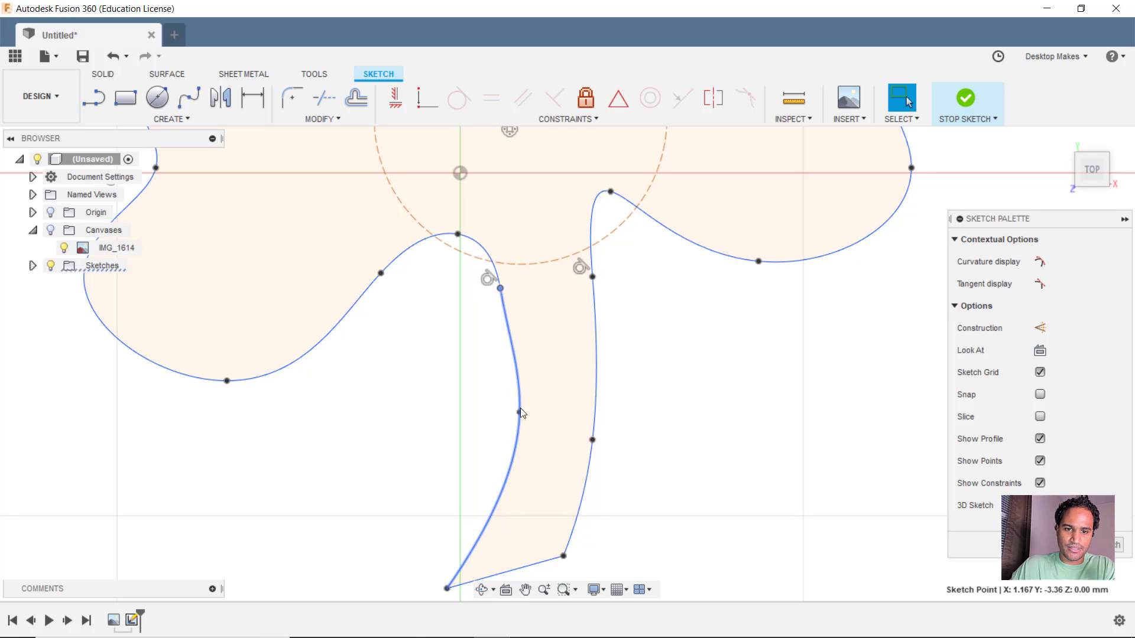
{"action": "left_click_drag", "start_coordinate": [521, 413], "coordinate": [504, 406]}
{"action": "key", "text": "Escape"}
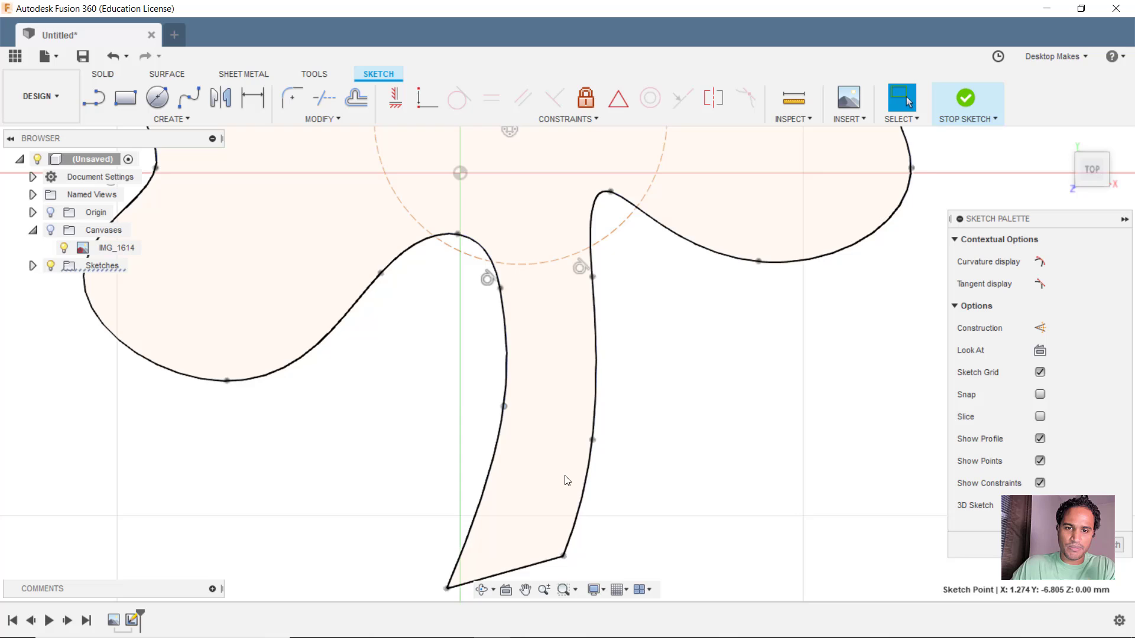
{"action": "scroll", "coordinate": [566, 479], "scroll_direction": "up", "scroll_amount": 2}
{"action": "scroll", "coordinate": [566, 479], "scroll_direction": "down", "scroll_amount": 5}
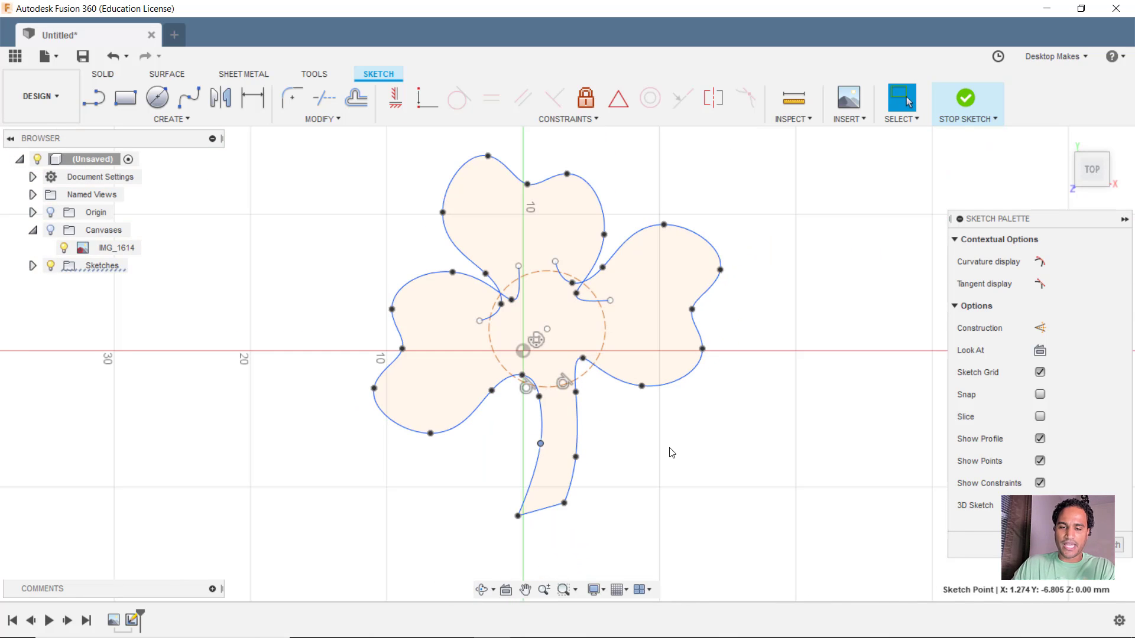
- Finish the sketch and extrude the shamrock profile 3 mm as a new body
{"action": "left_click", "coordinate": [977, 101]}
{"action": "left_click", "coordinate": [417, 160]}
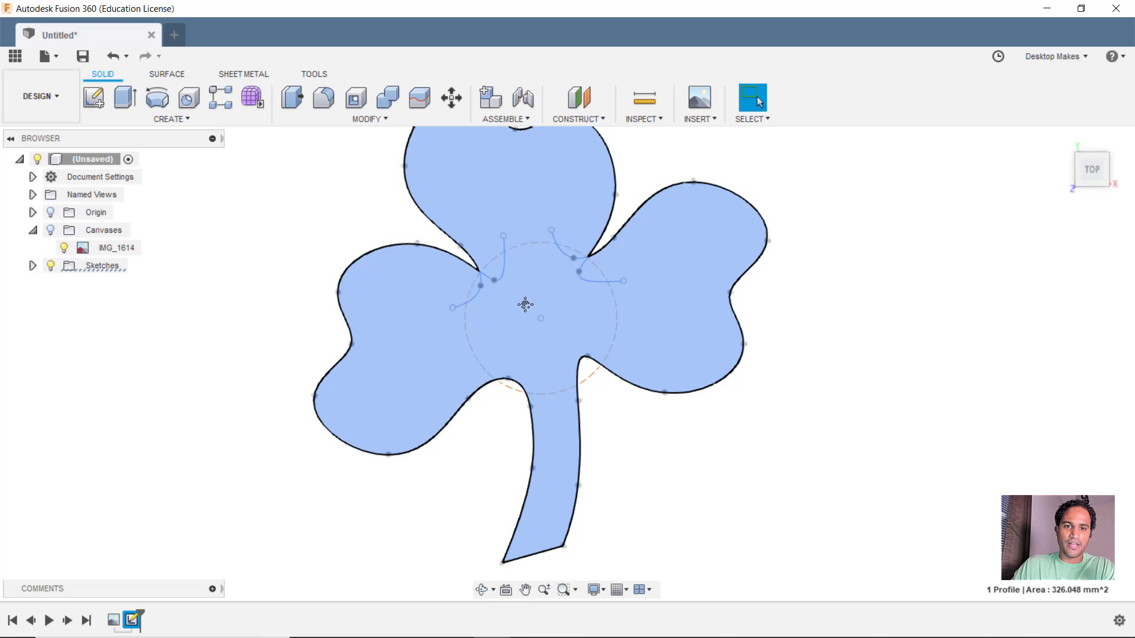
{"action": "scroll", "coordinate": [525, 305], "scroll_direction": "down", "scroll_amount": 3}
{"action": "left_click", "coordinate": [209, 121]}
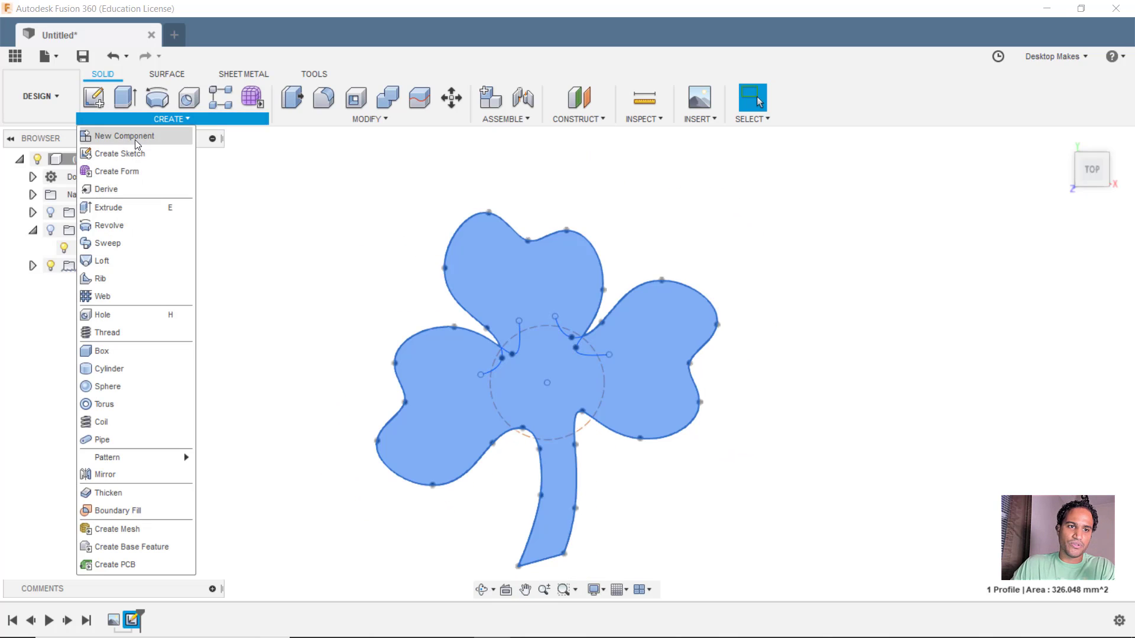
{"action": "left_click", "coordinate": [112, 209]}
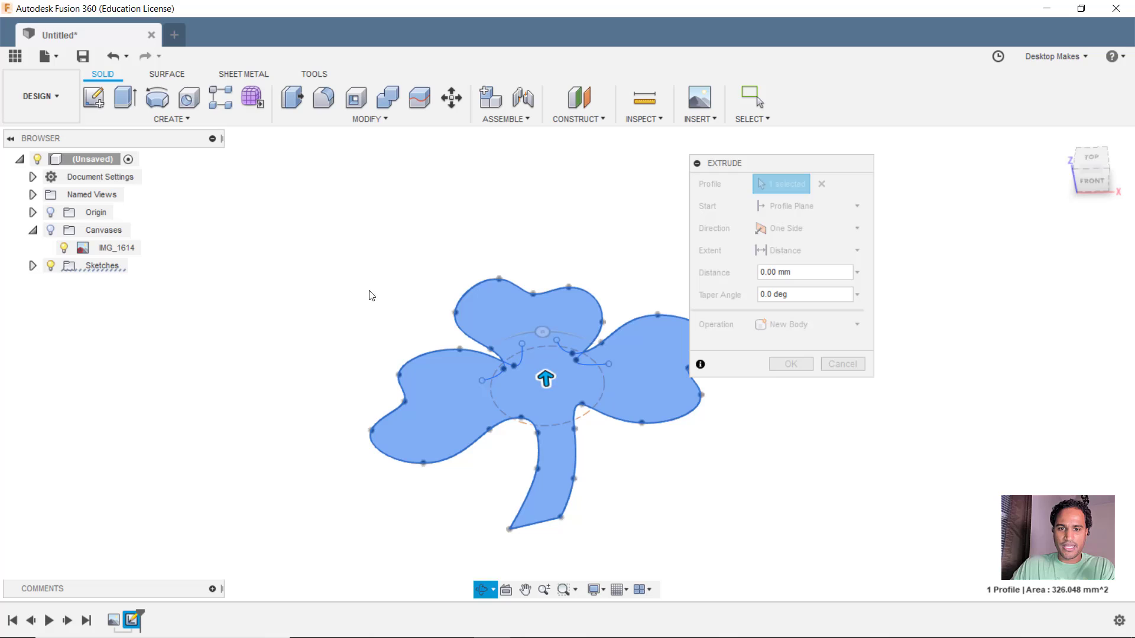
{"action": "type", "text": "3"}
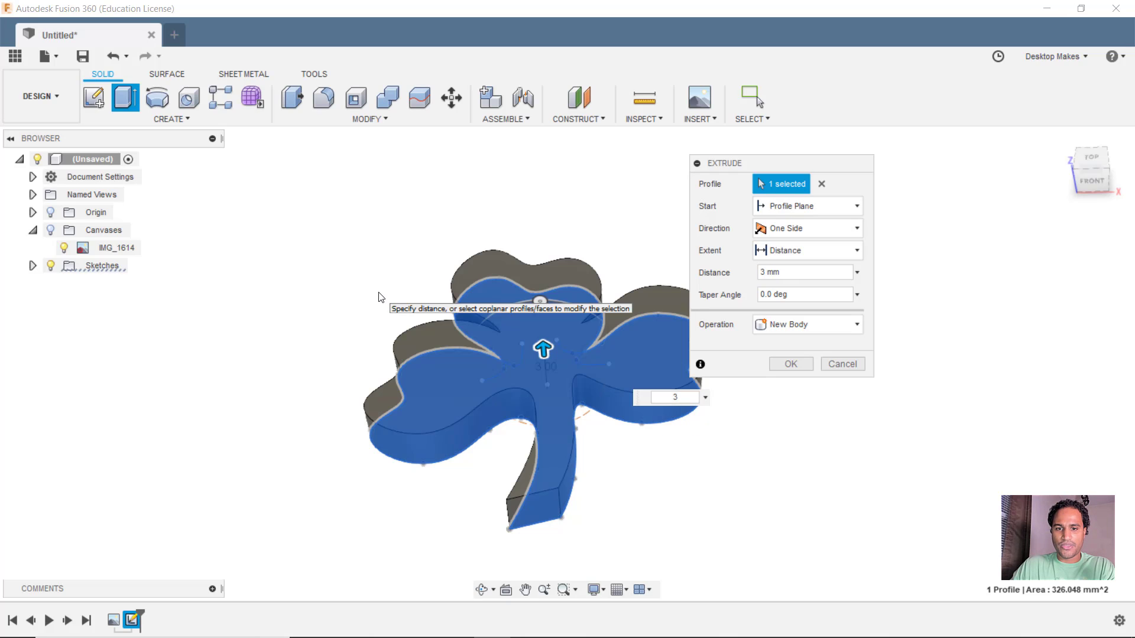
{"action": "left_click", "coordinate": [794, 365]}
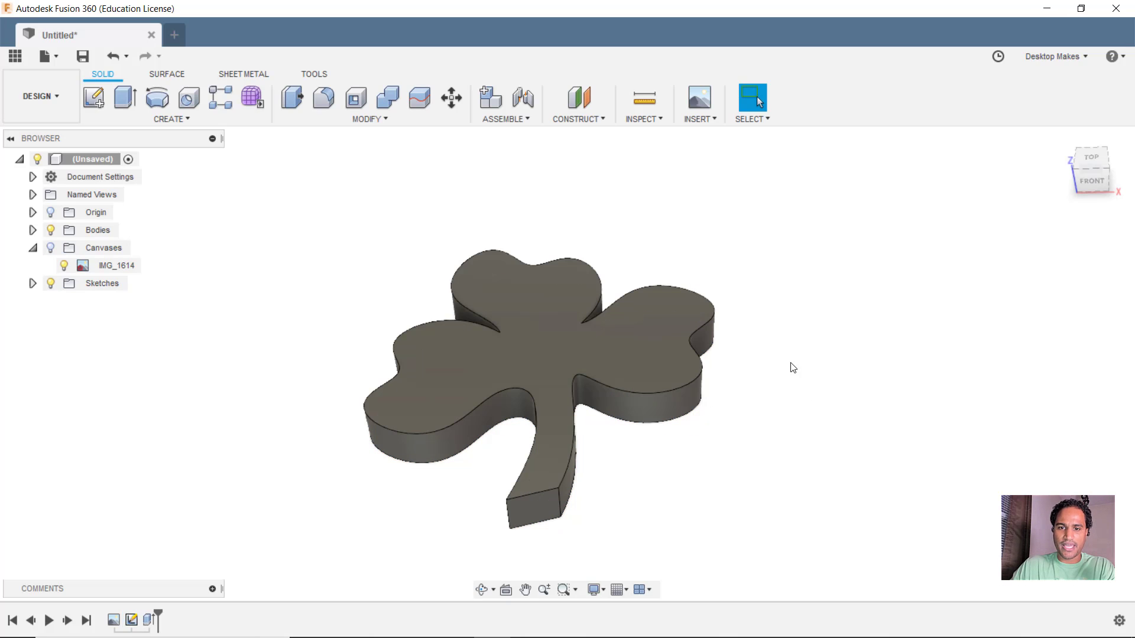
{"action": "middle_click_drag", "start_coordinate": [759, 313], "coordinate": [762, 377], "text": "shift"}
{"action": "scroll", "coordinate": [483, 228], "scroll_direction": "up", "scroll_amount": 4}
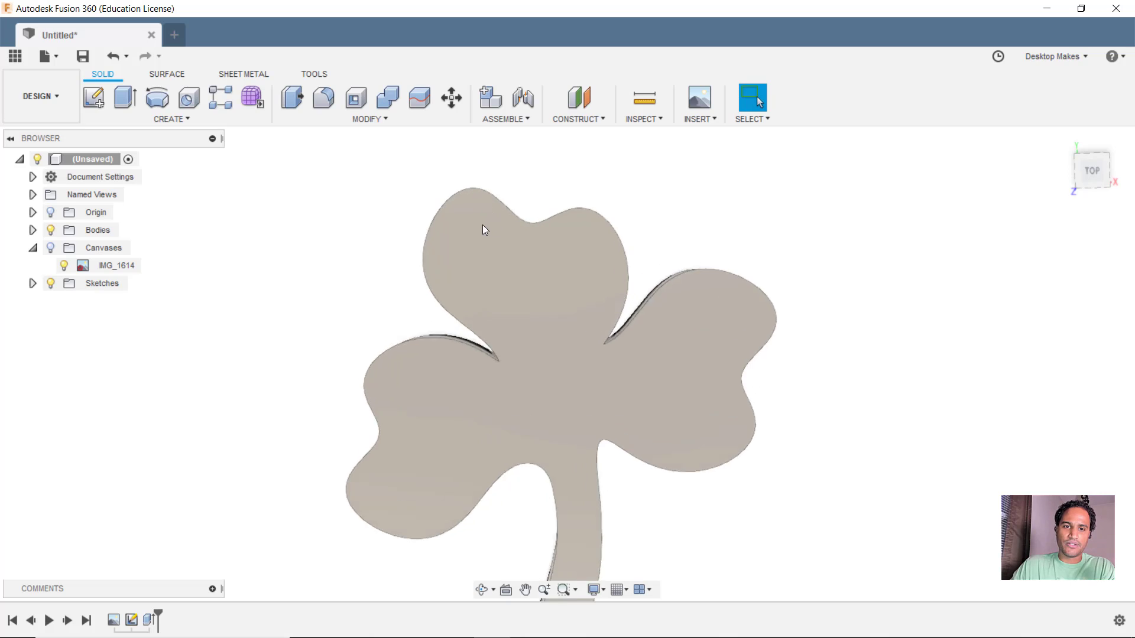
{"action": "scroll", "coordinate": [469, 204], "scroll_direction": "up", "scroll_amount": 2}
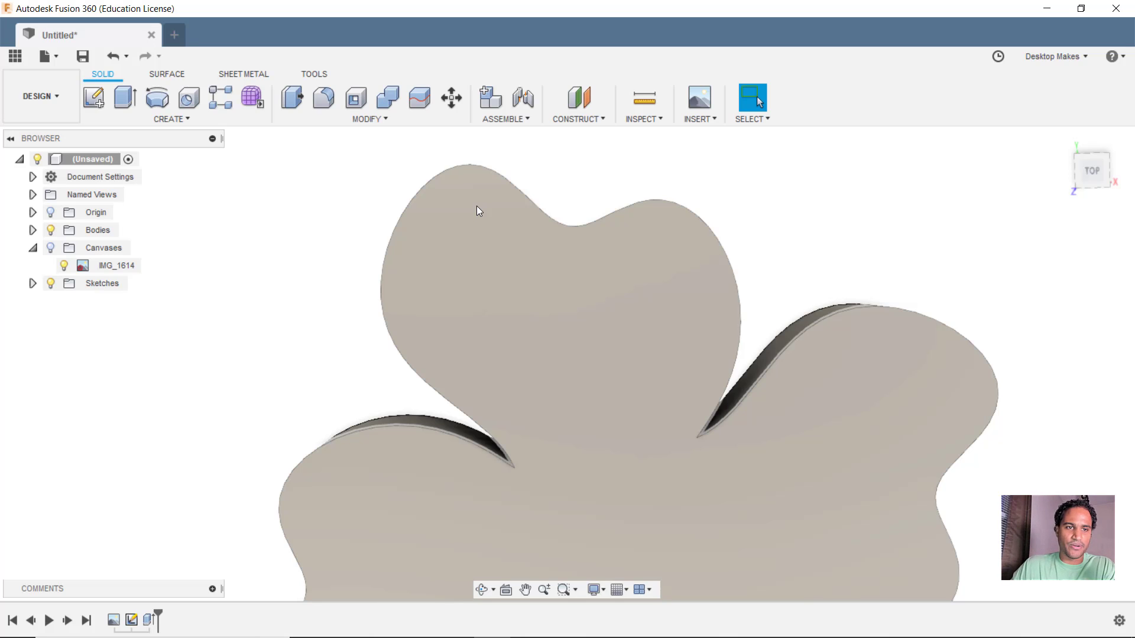
- Sketch a 2 mm diameter circle on the top face, placed inside the upper-left leaf
{"action": "left_click", "coordinate": [94, 98]}
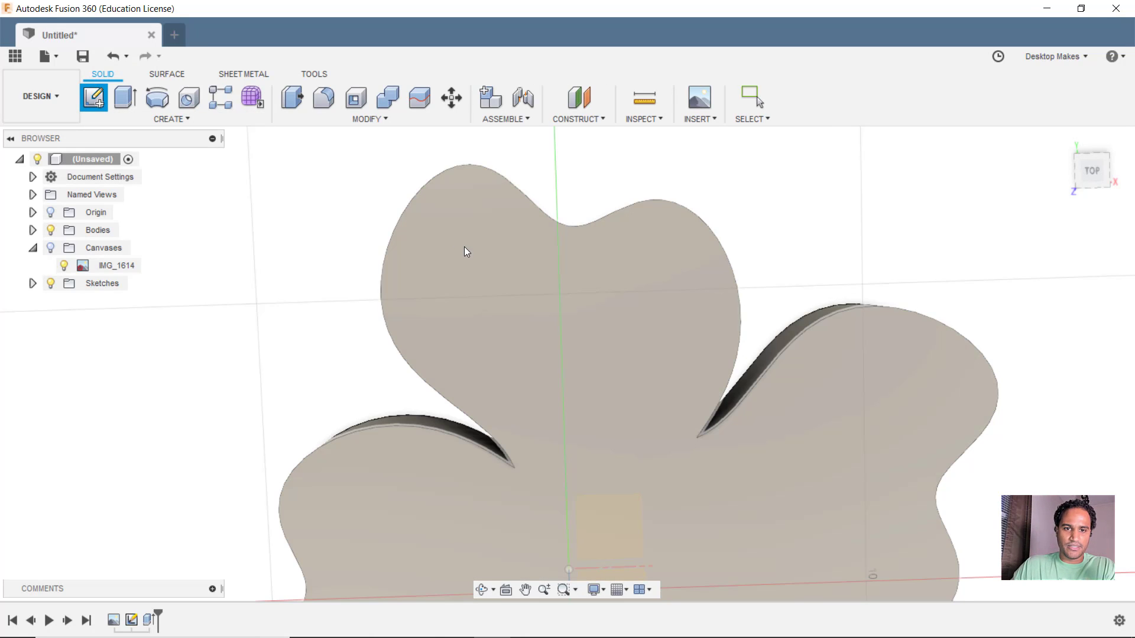
{"action": "left_click", "coordinate": [482, 248]}
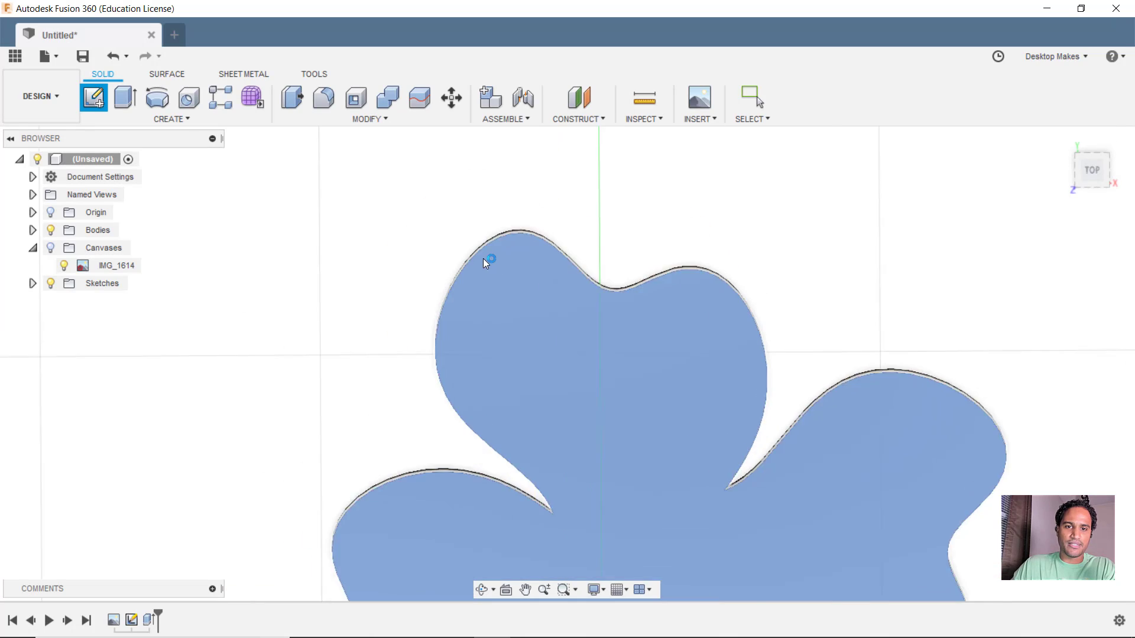
{"action": "key", "text": "c"}
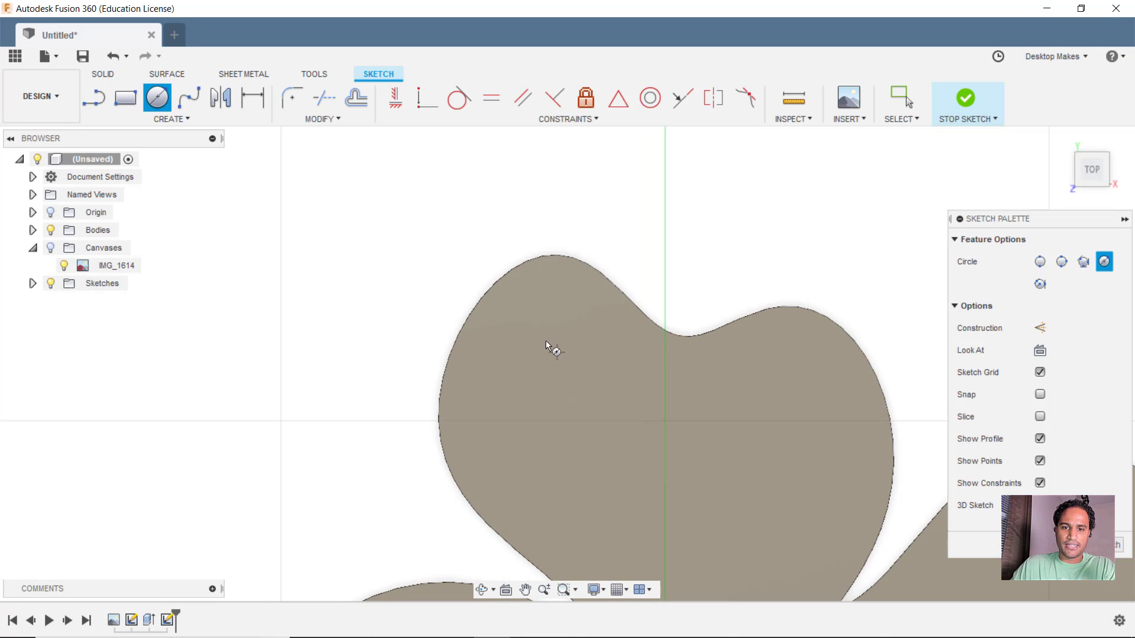
{"action": "left_click", "coordinate": [557, 352]}
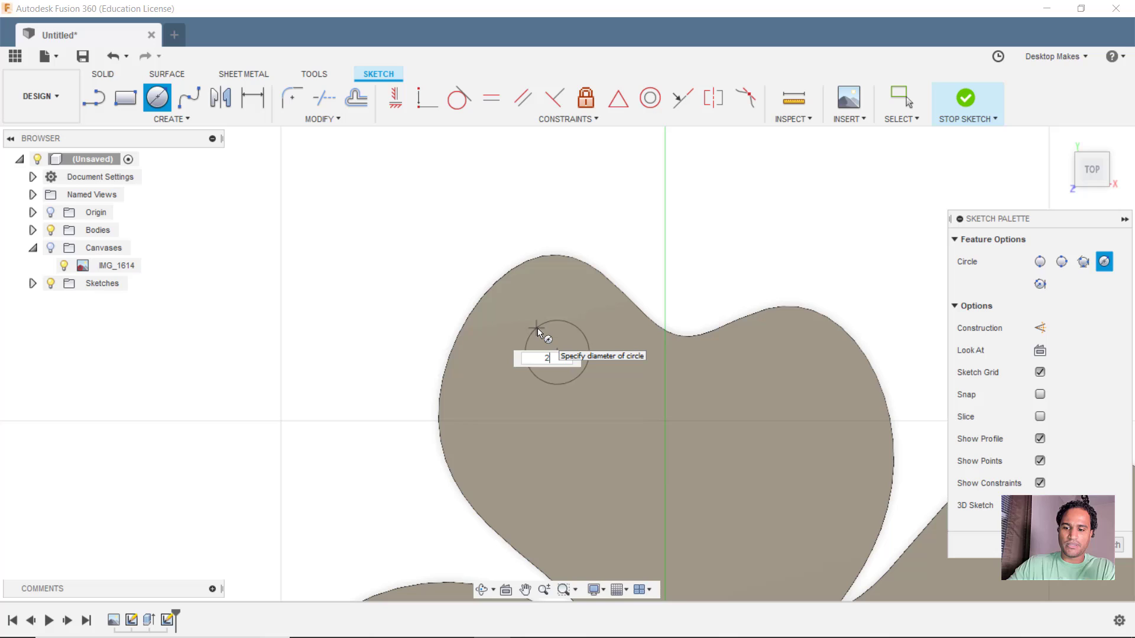
{"action": "type", "text": "2"}
{"action": "key", "text": "Return"}
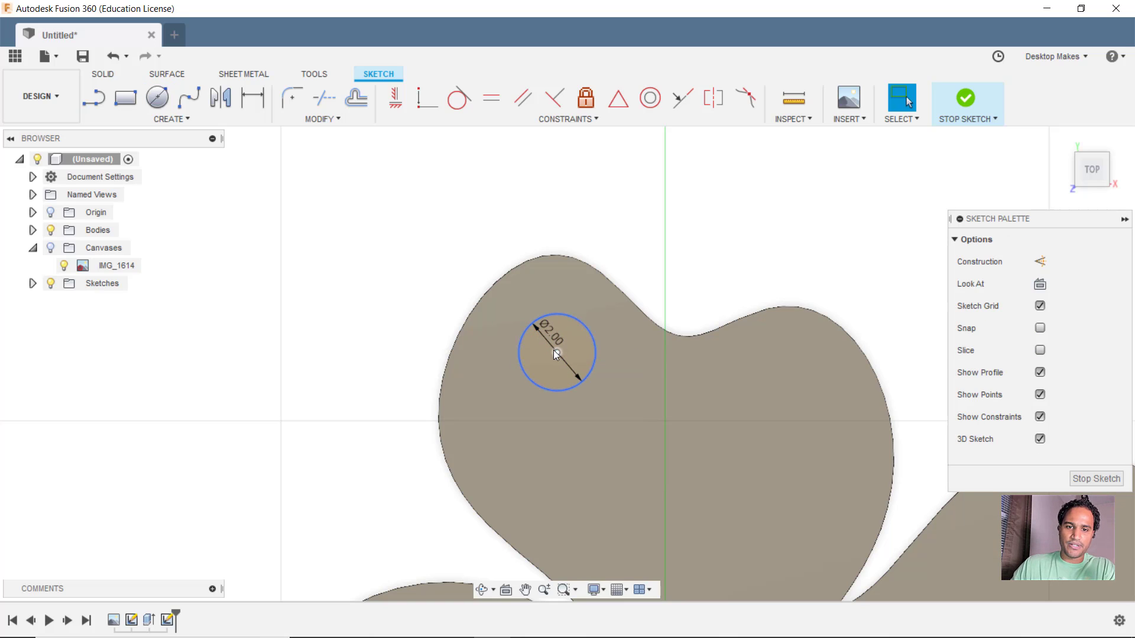
{"action": "mouse_move", "coordinate": [556, 353]}
{"action": "left_mouse_down"}
{"action": "mouse_move", "coordinate": [547, 303]}
{"action": "mouse_move", "coordinate": [555, 342]}
{"action": "left_mouse_up"}
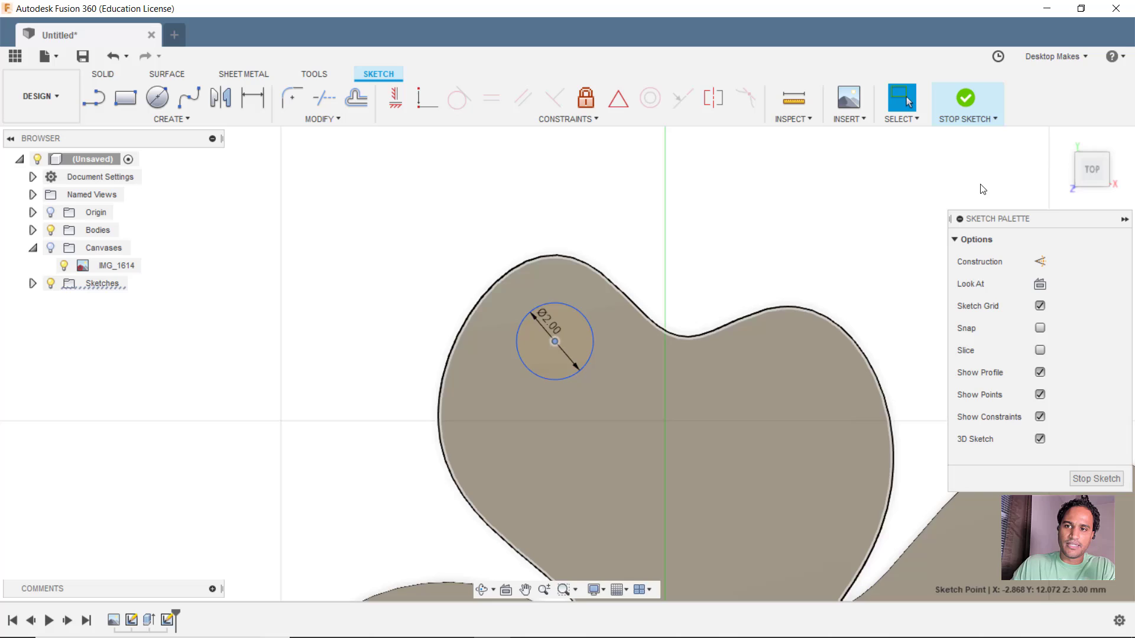
{"action": "left_click", "coordinate": [969, 102]}
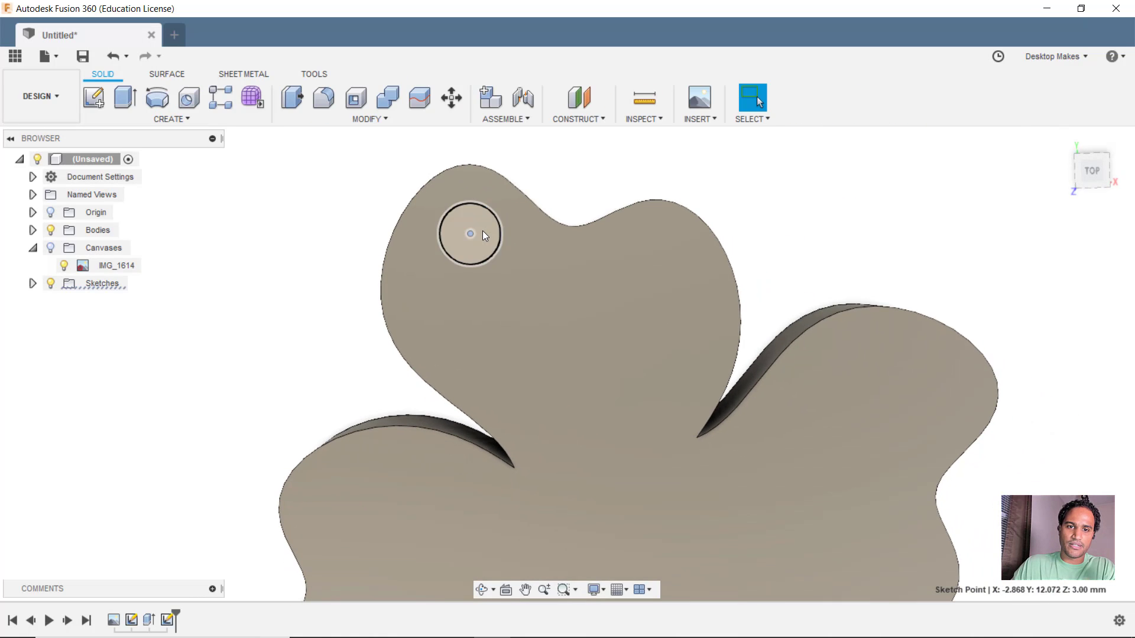
- Extrude the 2 mm circle as an All-extent cut through the leaf
{"action": "left_click", "coordinate": [485, 235]}
{"action": "key", "text": "e"}
{"action": "middle_click_drag", "start_coordinate": [380, 264], "coordinate": [435, 307], "text": "shift"}
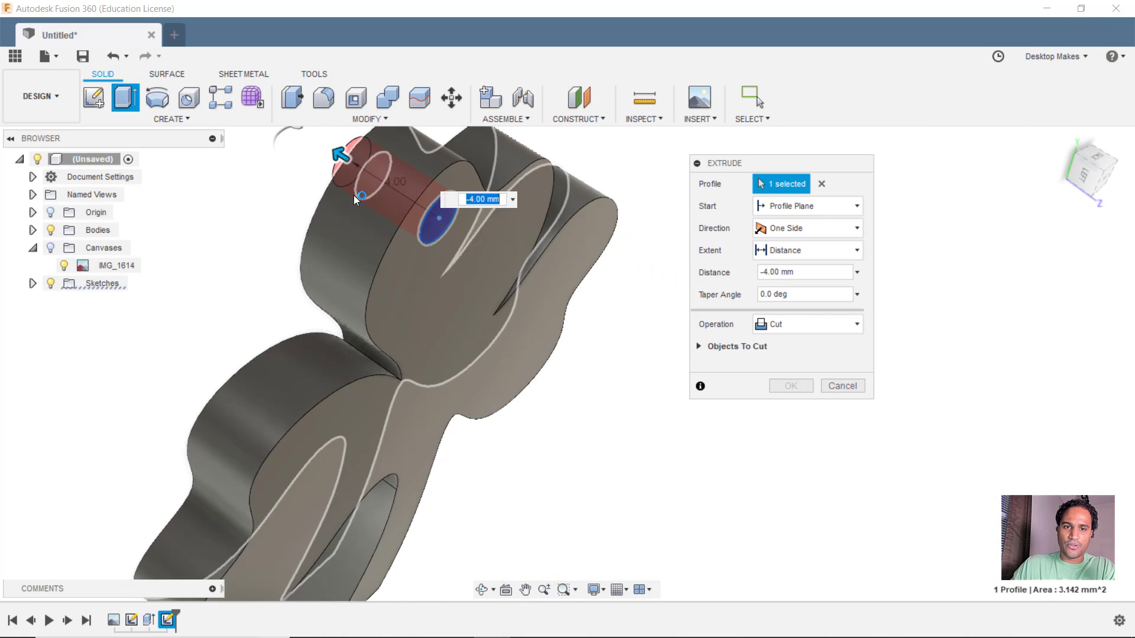
{"action": "left_click", "coordinate": [827, 250]}
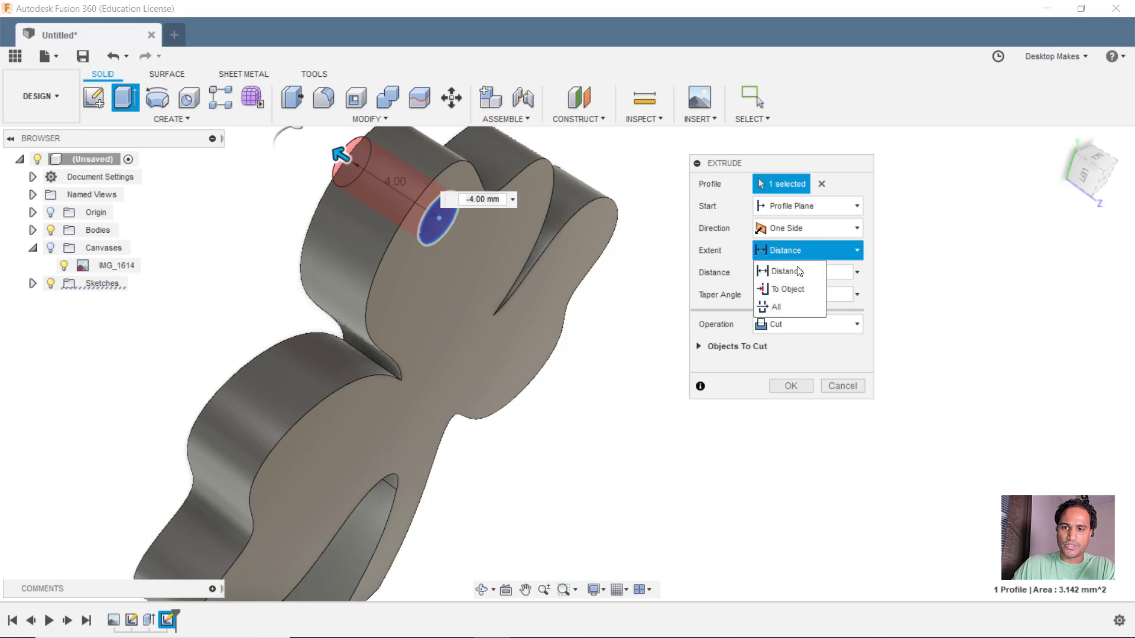
{"action": "left_click", "coordinate": [792, 307]}
{"action": "left_click", "coordinate": [791, 385]}
{"action": "middle_click_drag", "start_coordinate": [775, 420], "coordinate": [773, 447], "text": "shift"}
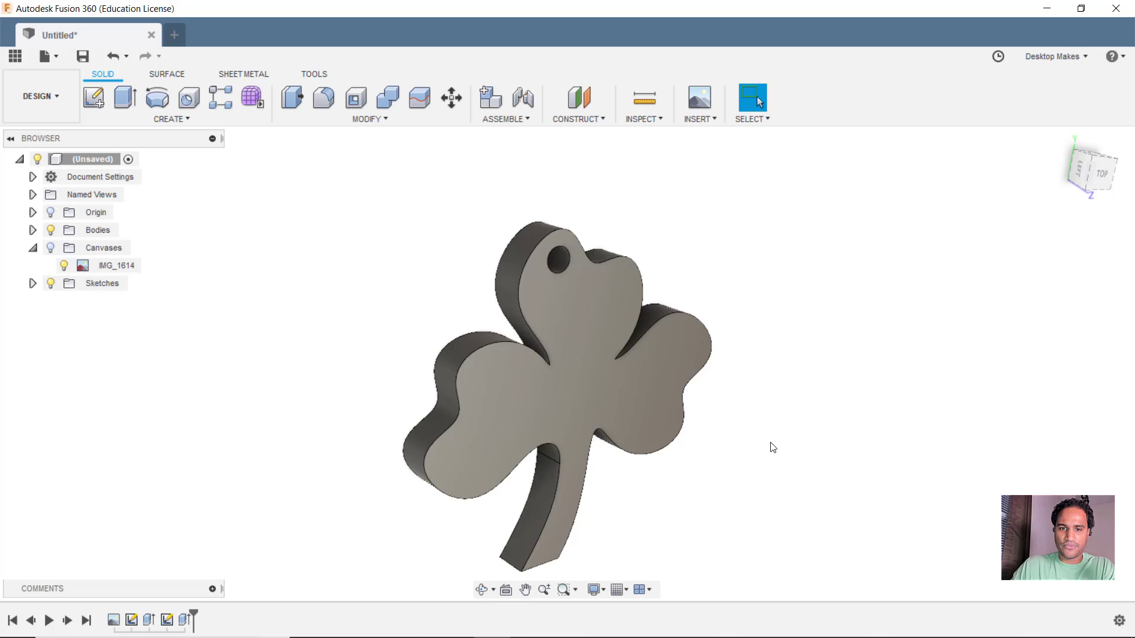
{"action": "scroll", "coordinate": [684, 390], "scroll_direction": "up", "scroll_amount": 3}
{"action": "scroll", "coordinate": [674, 401], "scroll_direction": "down", "scroll_amount": 1}
{"action": "scroll", "coordinate": [436, 347], "scroll_direction": "up", "scroll_amount": 3}
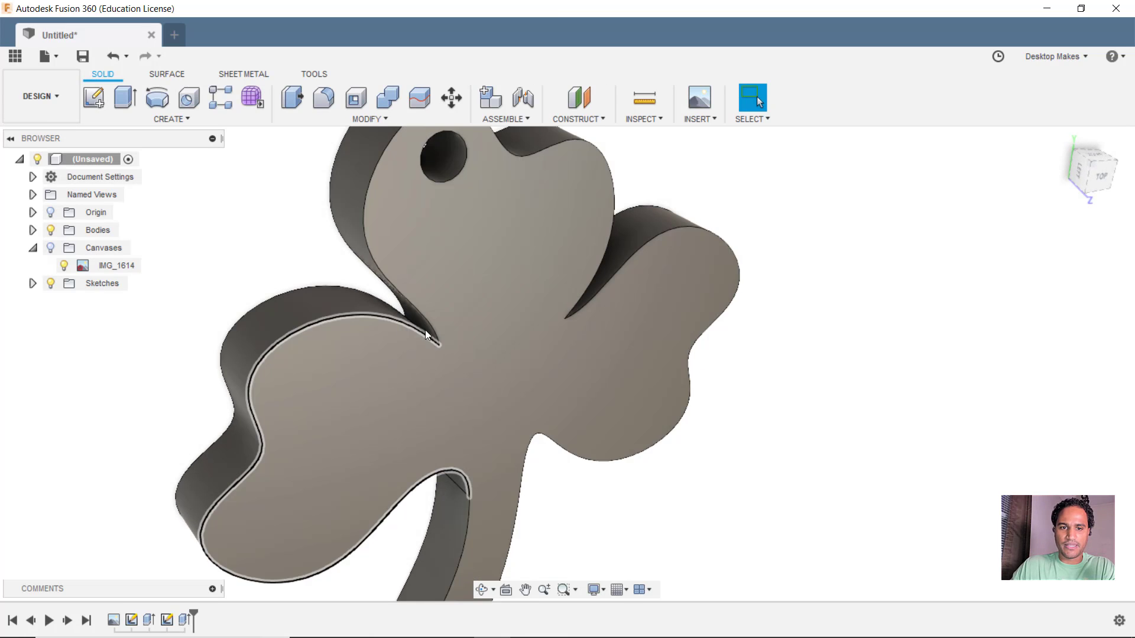
- Start a 0.5 mm fillet on the two inner leaf-notch edges
{"action": "key", "text": "f"}
{"action": "scroll", "coordinate": [431, 338], "scroll_direction": "up", "scroll_amount": 3}
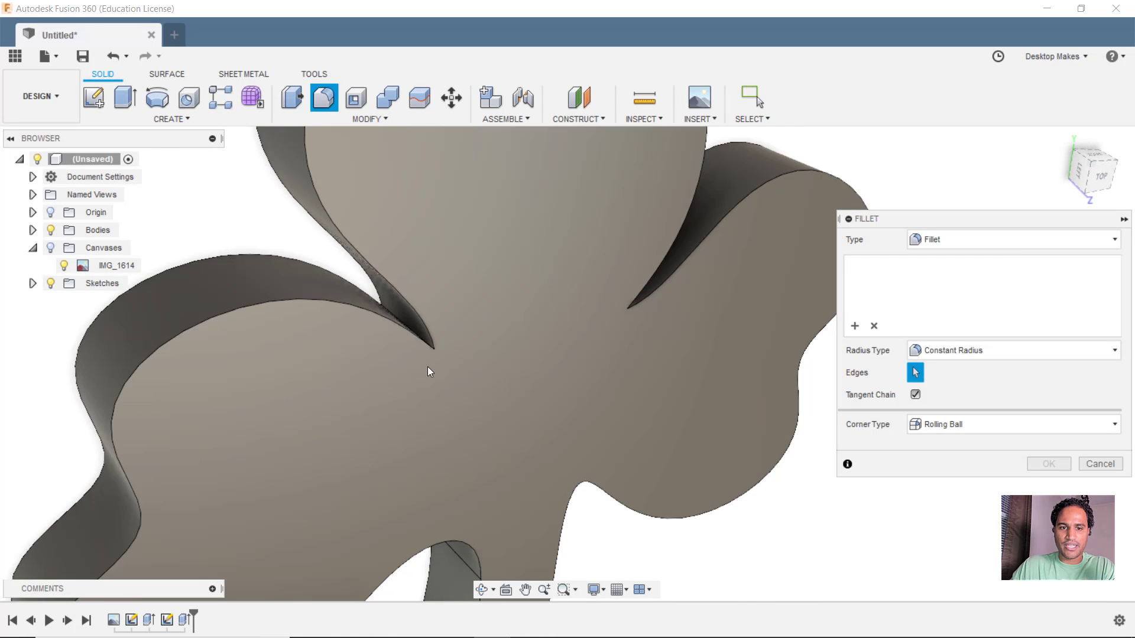
{"action": "middle_click_drag", "start_coordinate": [430, 371], "coordinate": [446, 294], "text": "shift"}
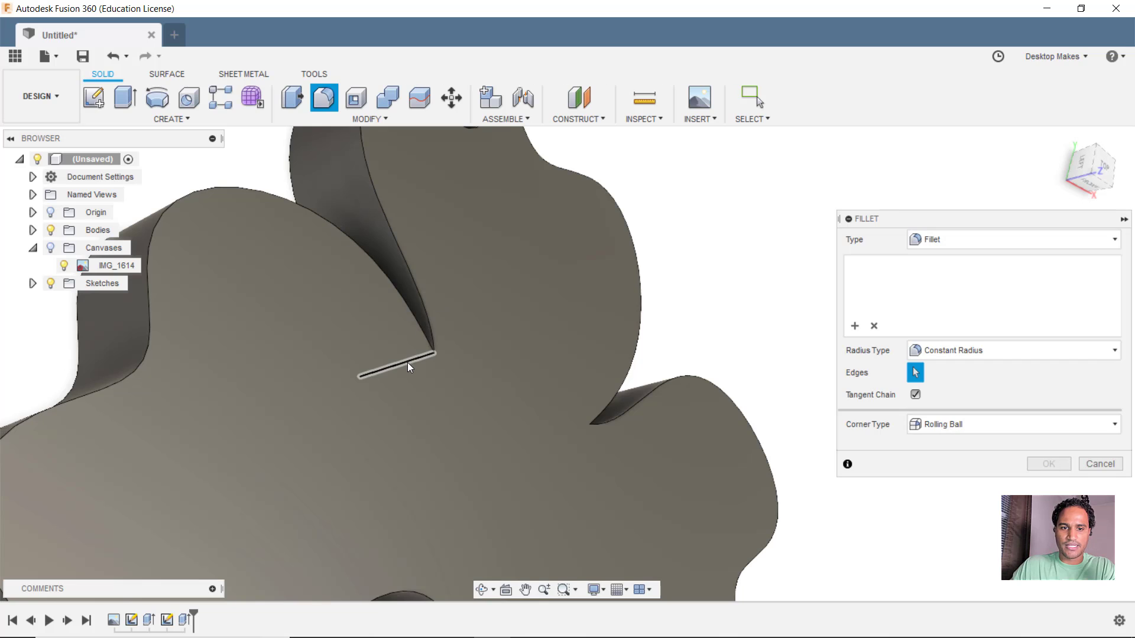
{"action": "left_click", "coordinate": [408, 367]}
{"action": "middle_click_drag", "start_coordinate": [408, 367], "coordinate": [552, 467], "text": "shift"}
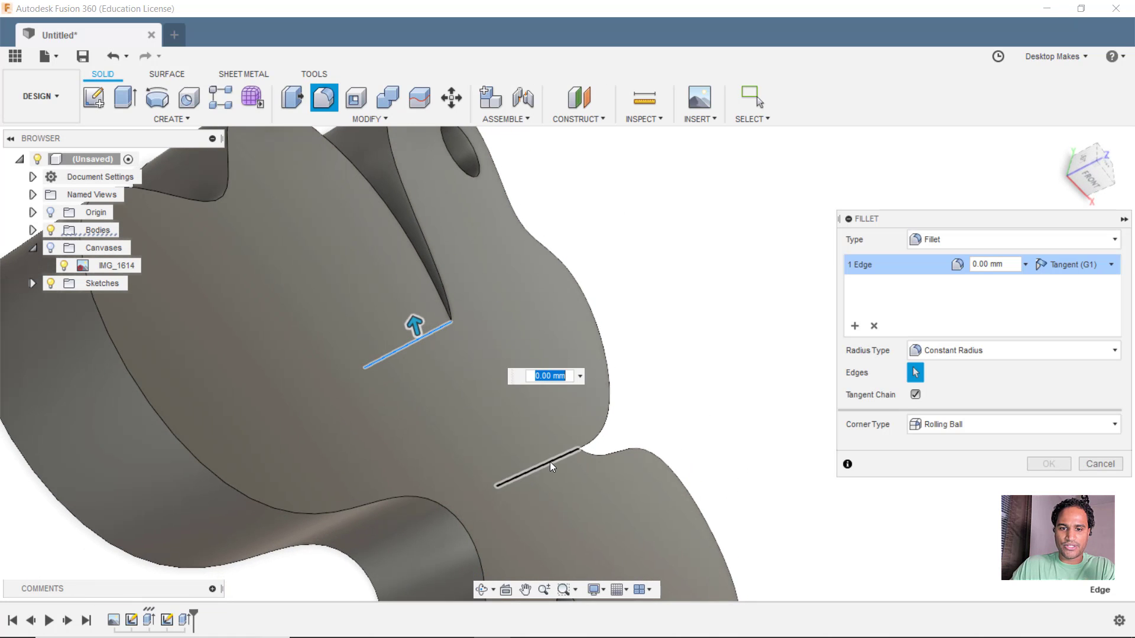
{"action": "left_click", "coordinate": [551, 467]}
{"action": "middle_click_drag", "start_coordinate": [603, 337], "coordinate": [570, 202], "text": "shift"}
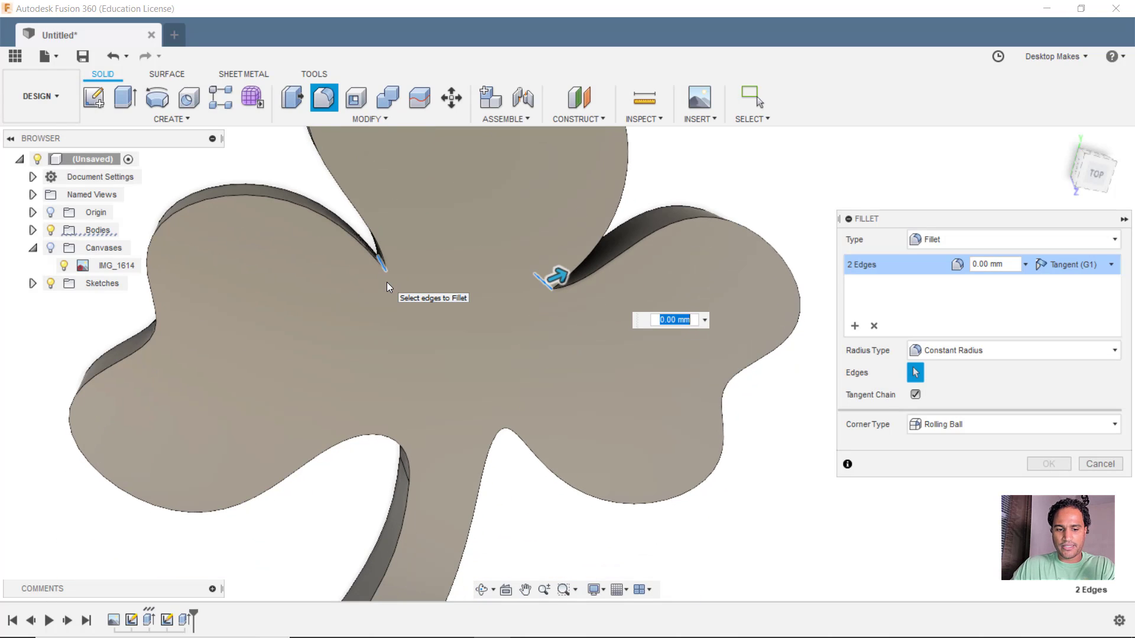
{"action": "type", "text": "1"}
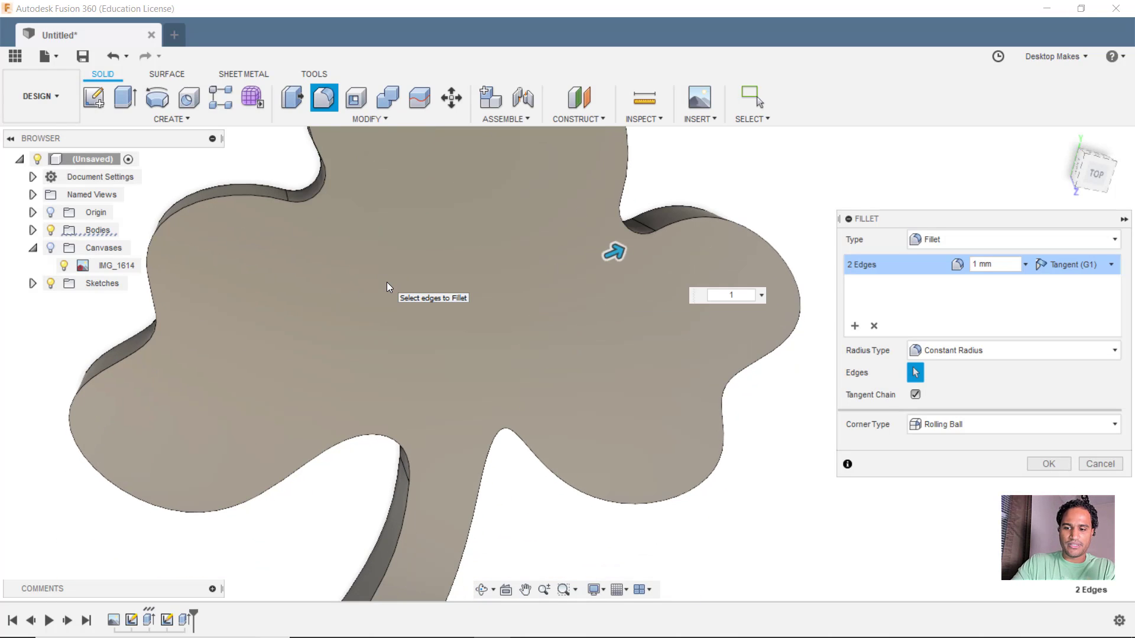
{"action": "type", "text": "0.5"}
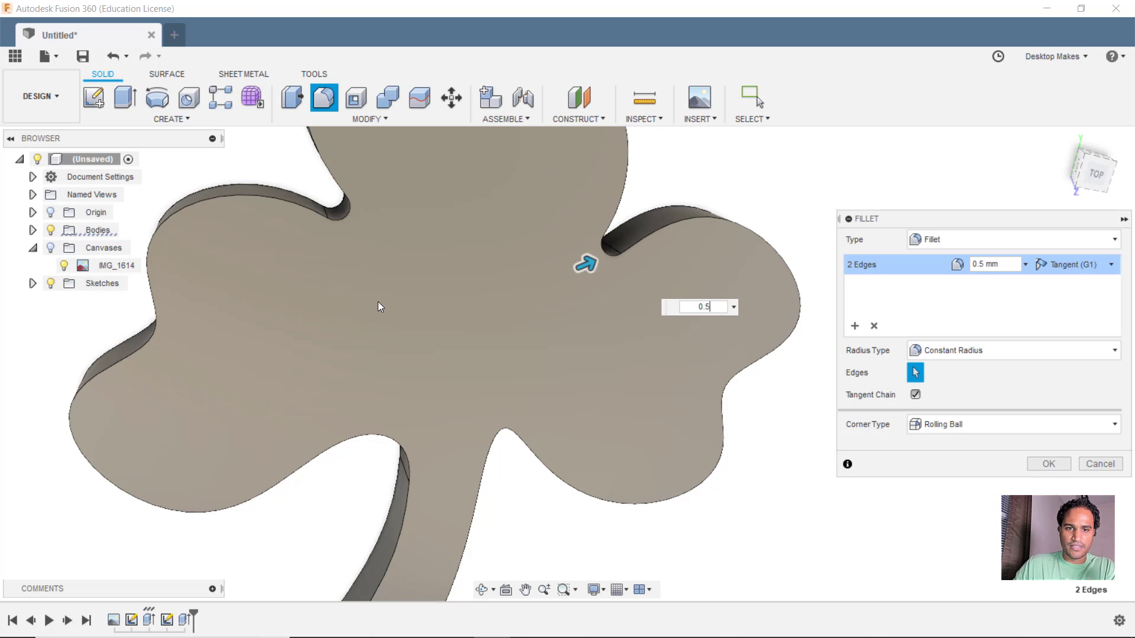
- Add the stem's bottom and corner edges, then apply the 0.5 mm fillet on all 4 edges
{"action": "scroll", "coordinate": [381, 306], "scroll_direction": "down", "scroll_amount": 2}
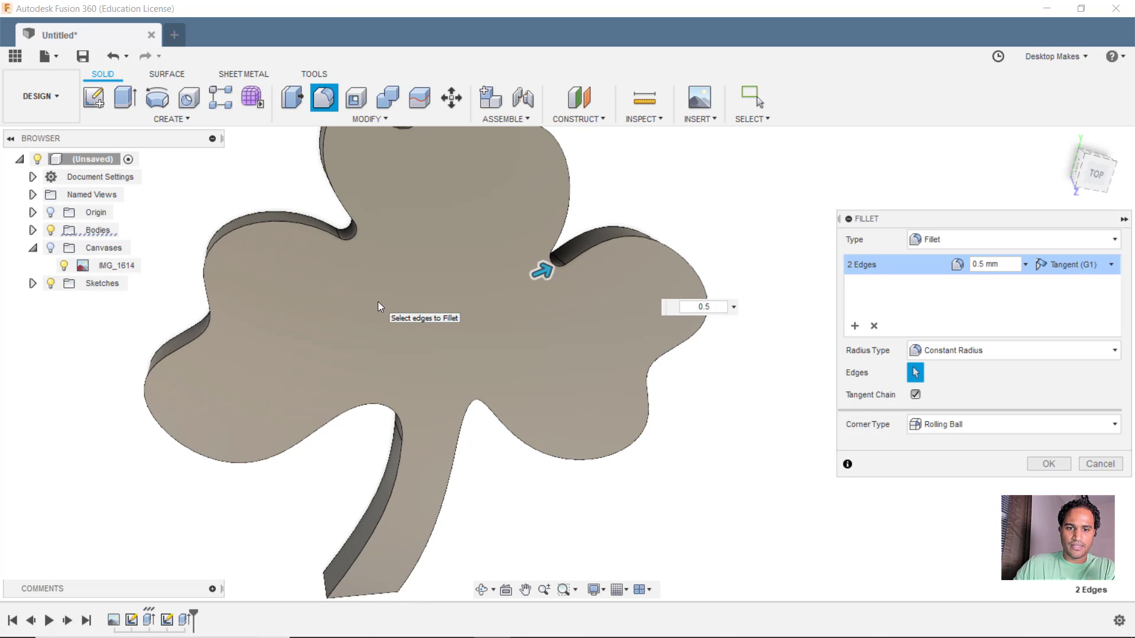
{"action": "middle_click_drag", "start_coordinate": [375, 307], "coordinate": [780, 402], "text": "shift"}
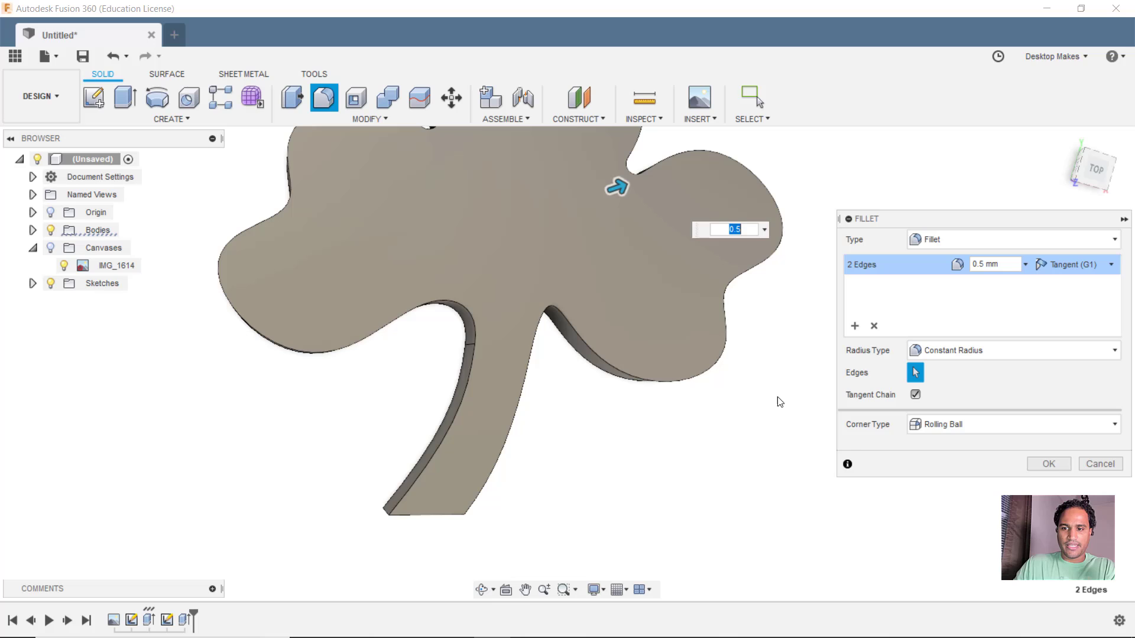
{"action": "middle_click_drag", "start_coordinate": [562, 489], "coordinate": [388, 535], "text": "shift"}
{"action": "scroll", "coordinate": [379, 526], "scroll_direction": "up", "scroll_amount": 2}
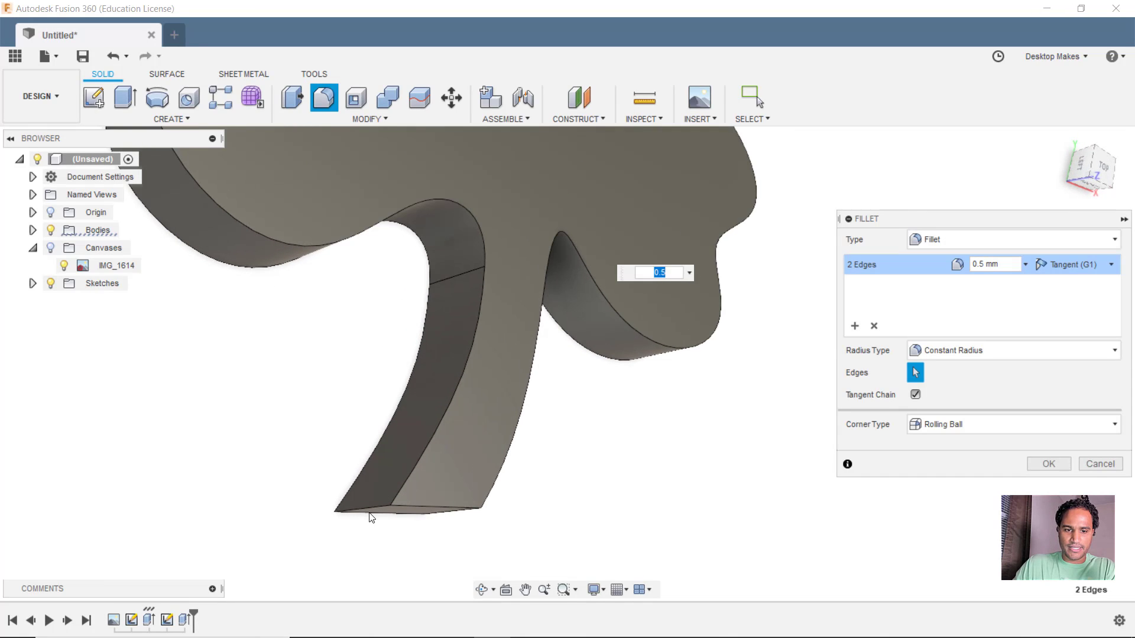
{"action": "left_click", "coordinate": [374, 509]}
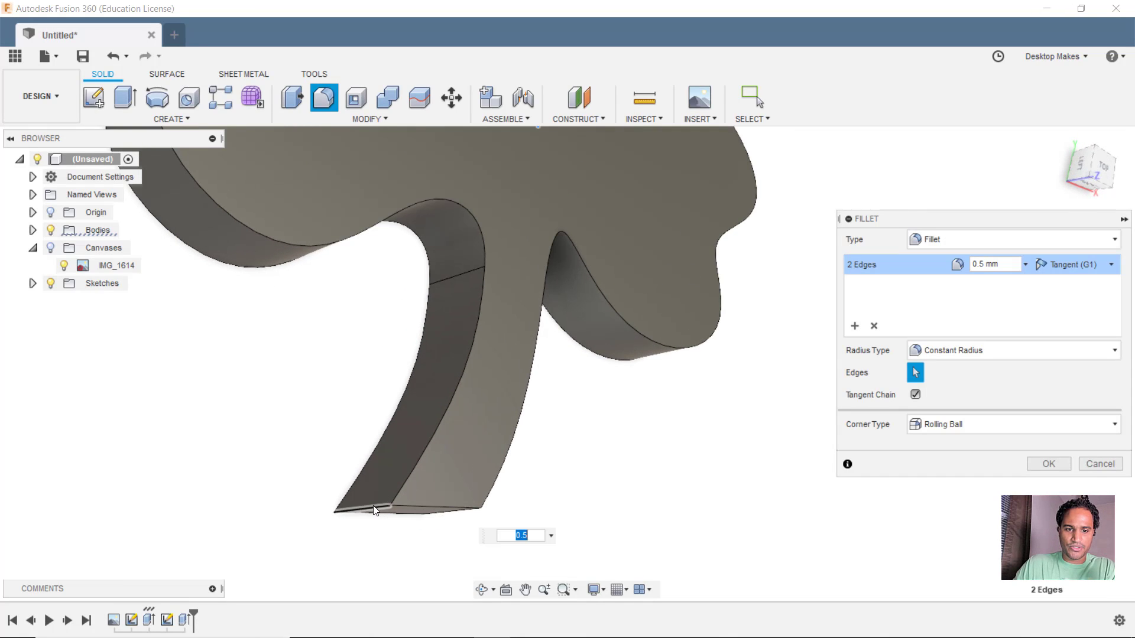
{"action": "middle_click_drag", "start_coordinate": [609, 484], "coordinate": [463, 513], "text": "shift"}
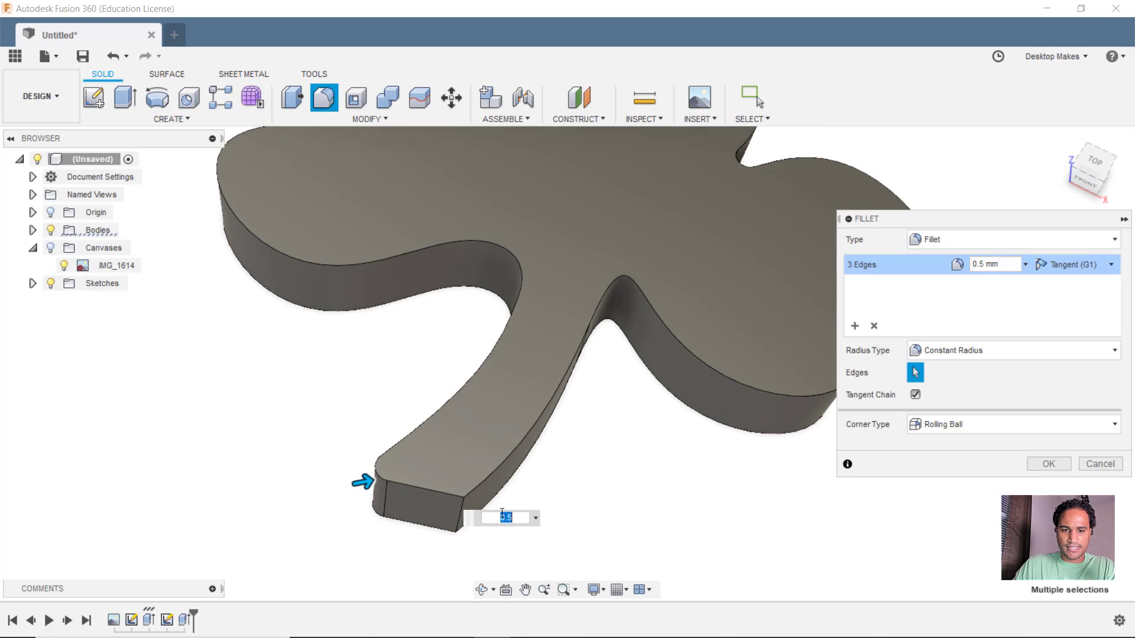
{"action": "left_click", "coordinate": [463, 513]}
{"action": "scroll", "coordinate": [507, 396], "scroll_direction": "down", "scroll_amount": 3}
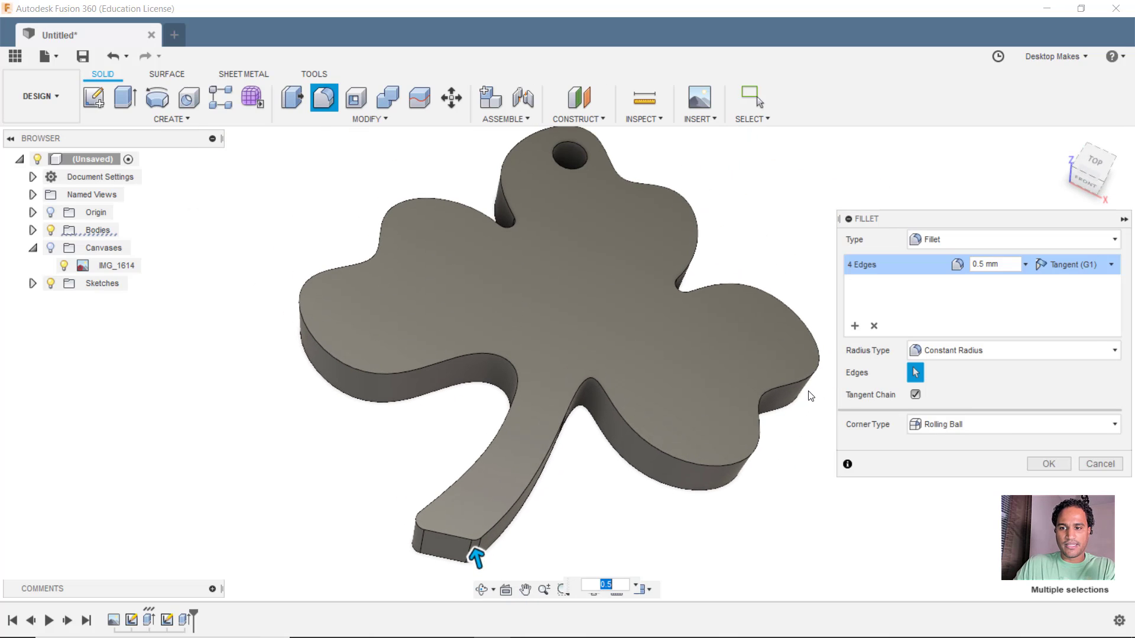
{"action": "left_click", "coordinate": [1049, 464]}
- Fillet the 10-edge top outline chain with a 1 mm radius
{"action": "scroll", "coordinate": [933, 481], "scroll_direction": "down", "scroll_amount": 2}
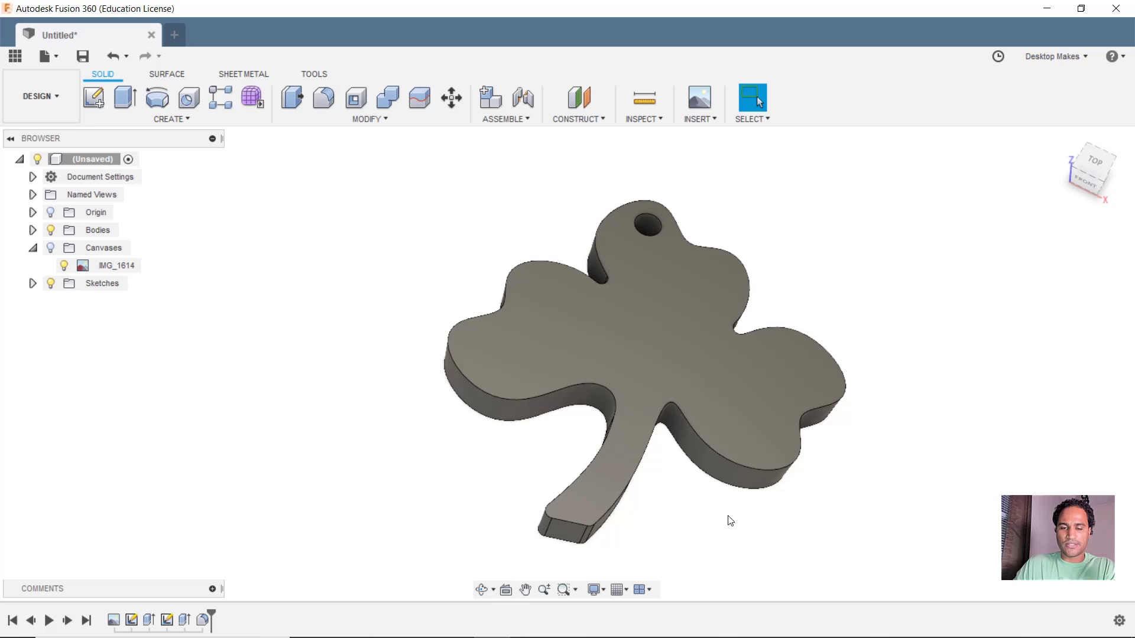
{"action": "key", "text": "f"}
{"action": "left_click", "coordinate": [703, 440]}
{"action": "type", "text": "1"}
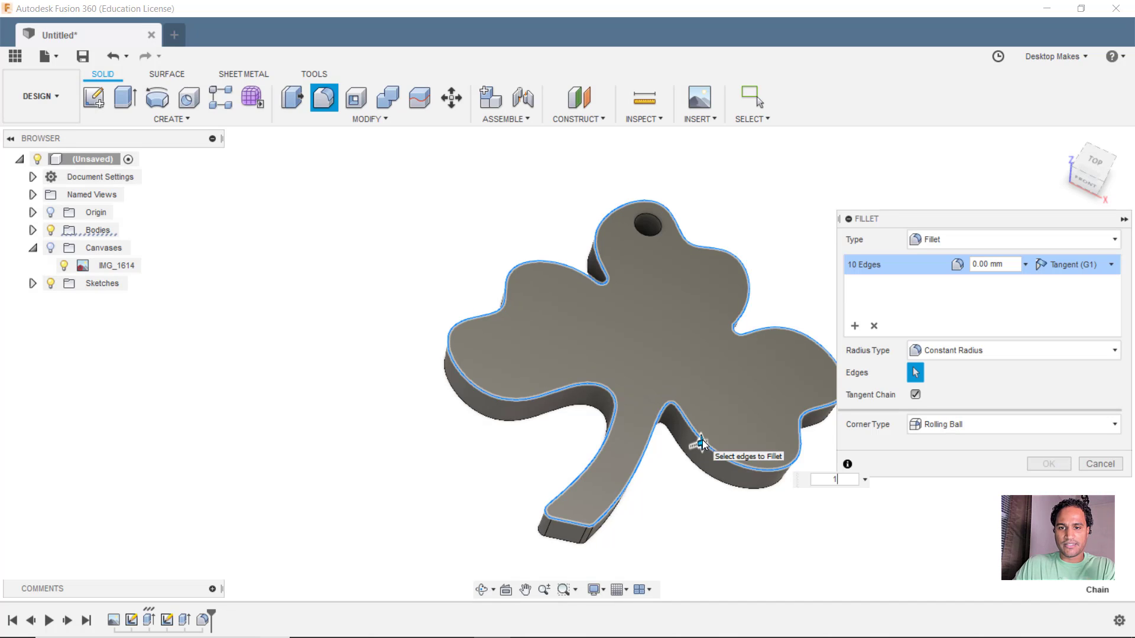
{"action": "middle_click_drag", "start_coordinate": [695, 408], "coordinate": [668, 501], "text": "shift"}
{"action": "left_click", "coordinate": [1047, 464]}
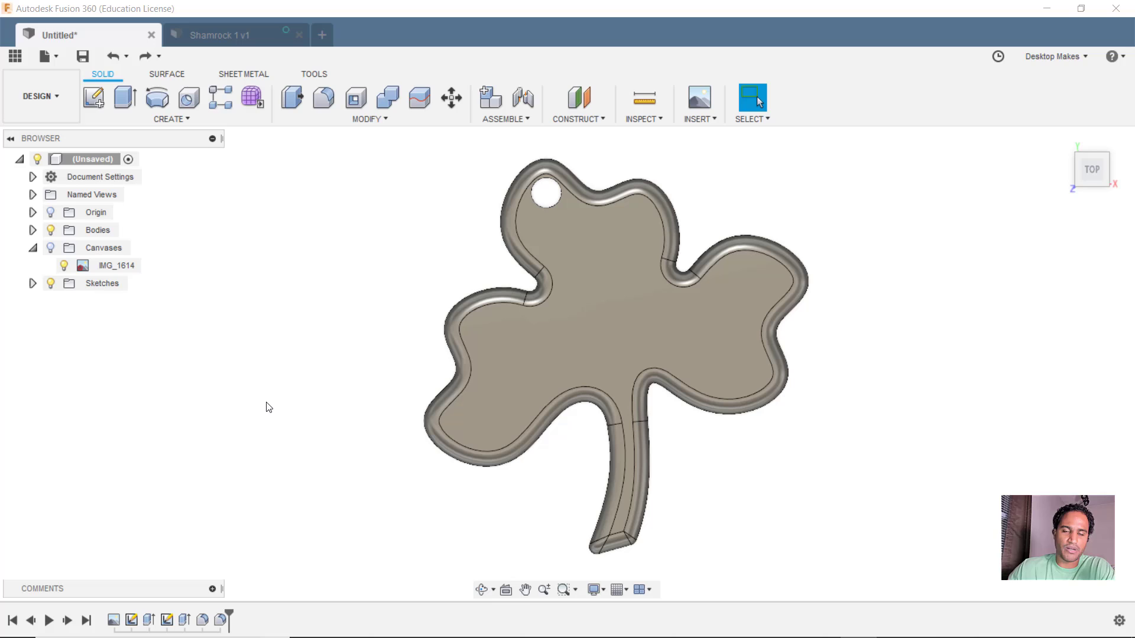
- Edit Sketch1 and reshape the left-lobe spline by moving its lower fit points and tangent handle
{"action": "double_click", "coordinate": [132, 621]}
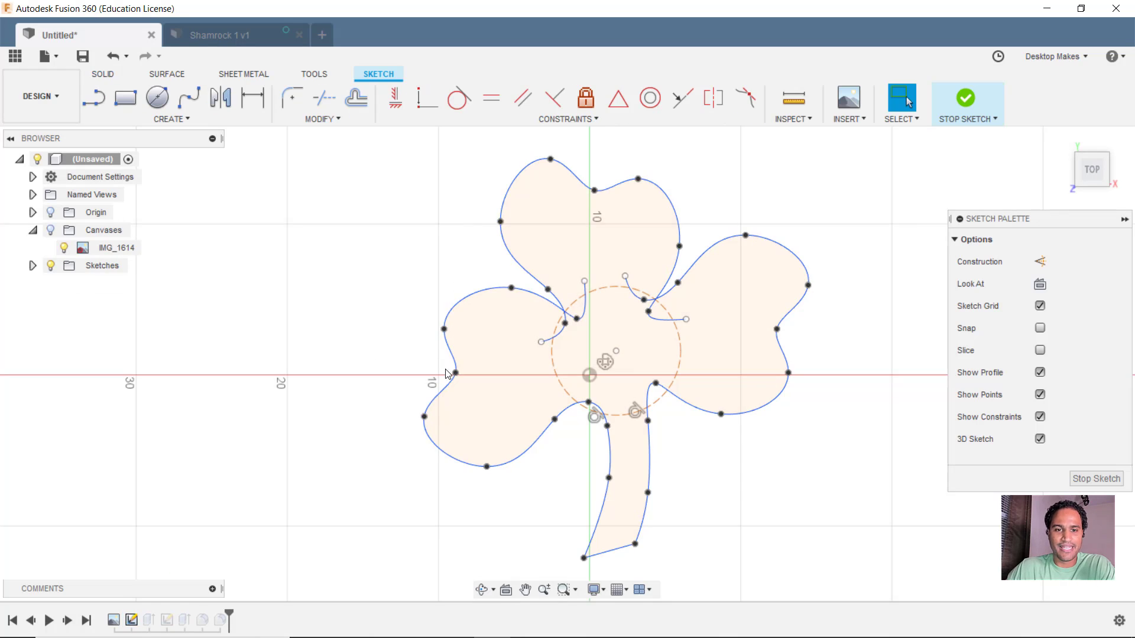
{"action": "scroll", "coordinate": [447, 369], "scroll_direction": "up", "scroll_amount": 2}
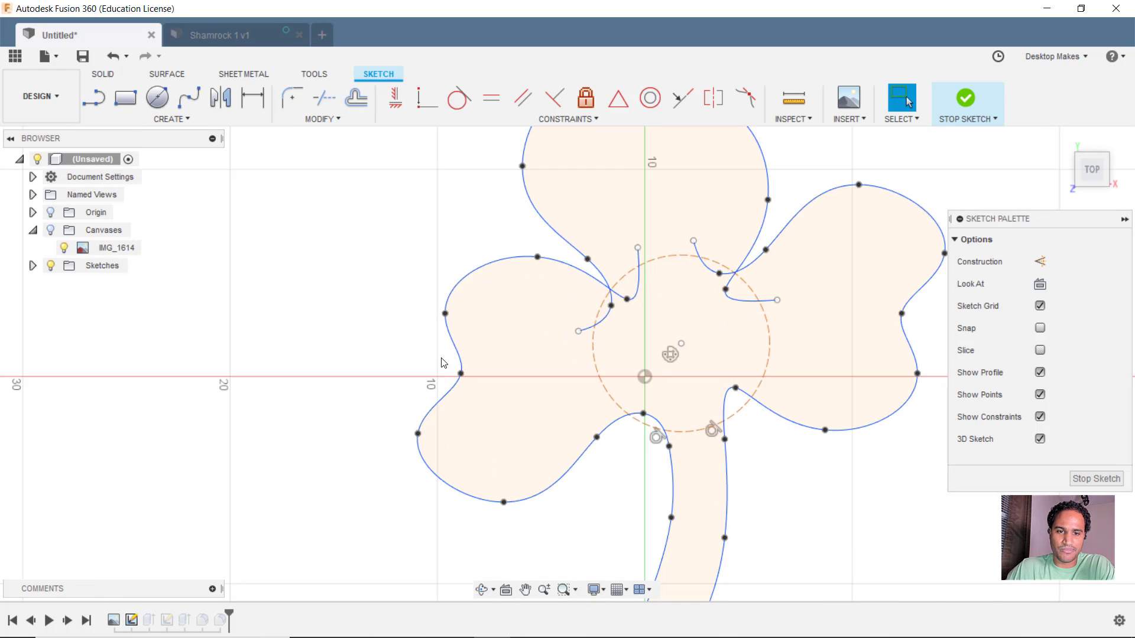
{"action": "scroll", "coordinate": [380, 368], "scroll_direction": "down", "scroll_amount": 2}
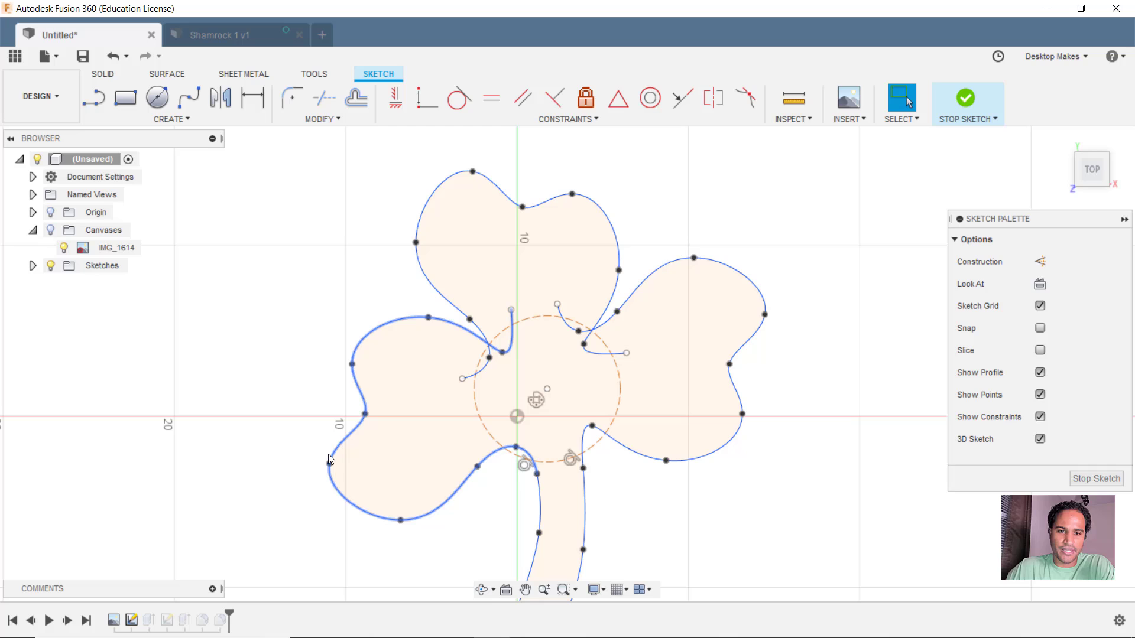
{"action": "left_click_drag", "start_coordinate": [331, 463], "coordinate": [338, 453]}
{"action": "left_click", "coordinate": [364, 414]}
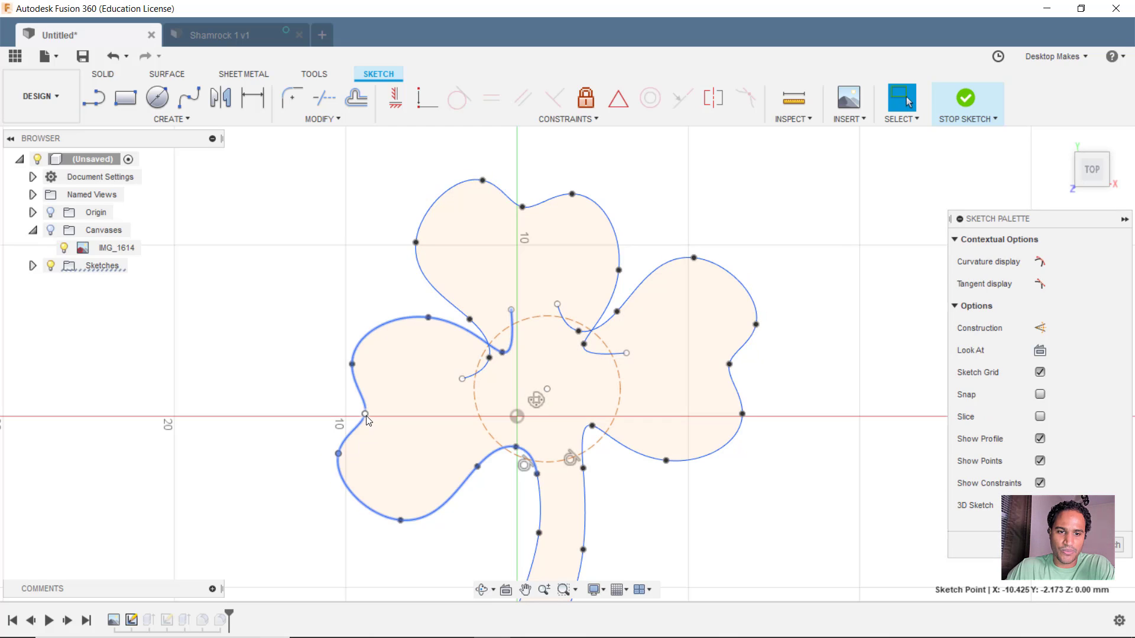
{"action": "mouse_move", "coordinate": [373, 381]}
{"action": "left_mouse_down"}
{"action": "mouse_move", "coordinate": [352, 365]}
{"action": "mouse_move", "coordinate": [351, 378]}
{"action": "left_mouse_up"}
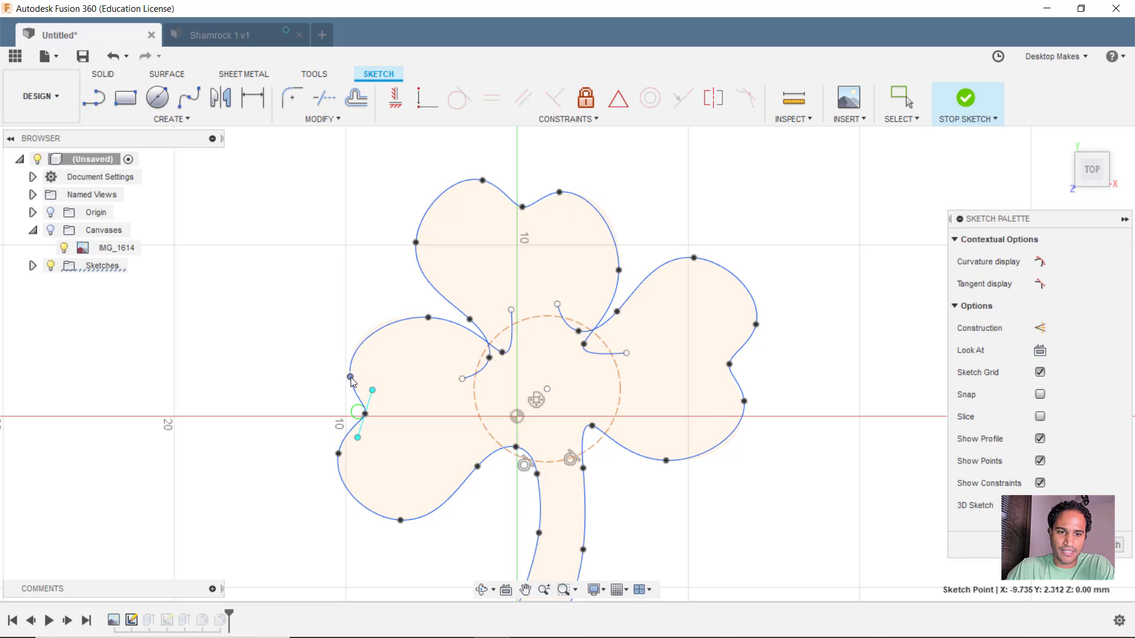
{"action": "left_click_drag", "start_coordinate": [339, 452], "coordinate": [341, 441]}
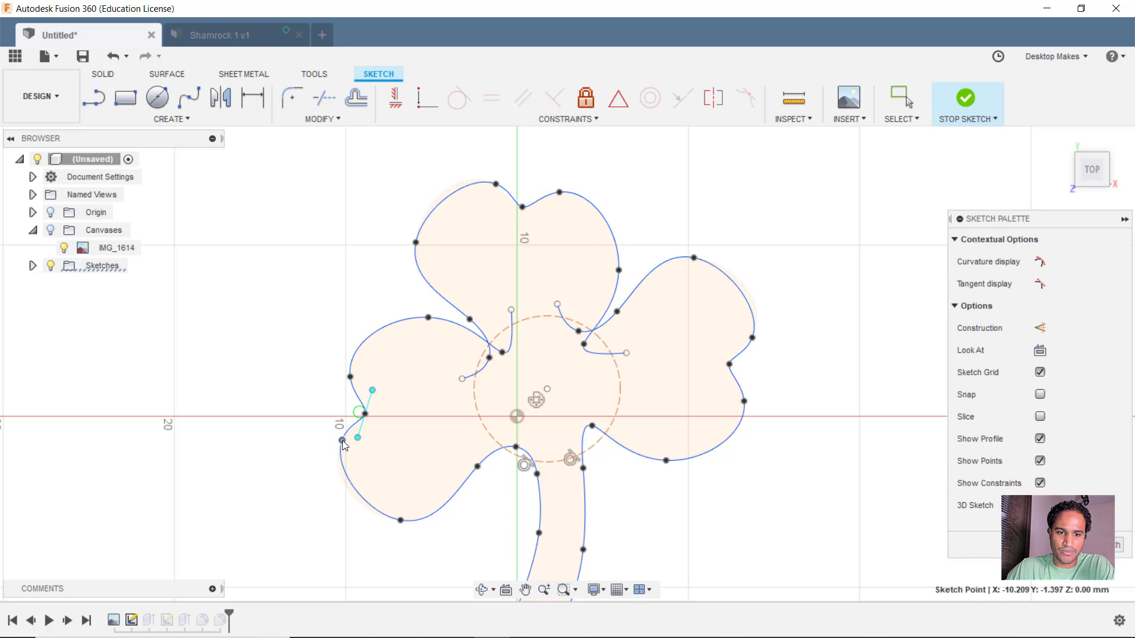
{"action": "left_click_drag", "start_coordinate": [402, 515], "coordinate": [402, 512]}
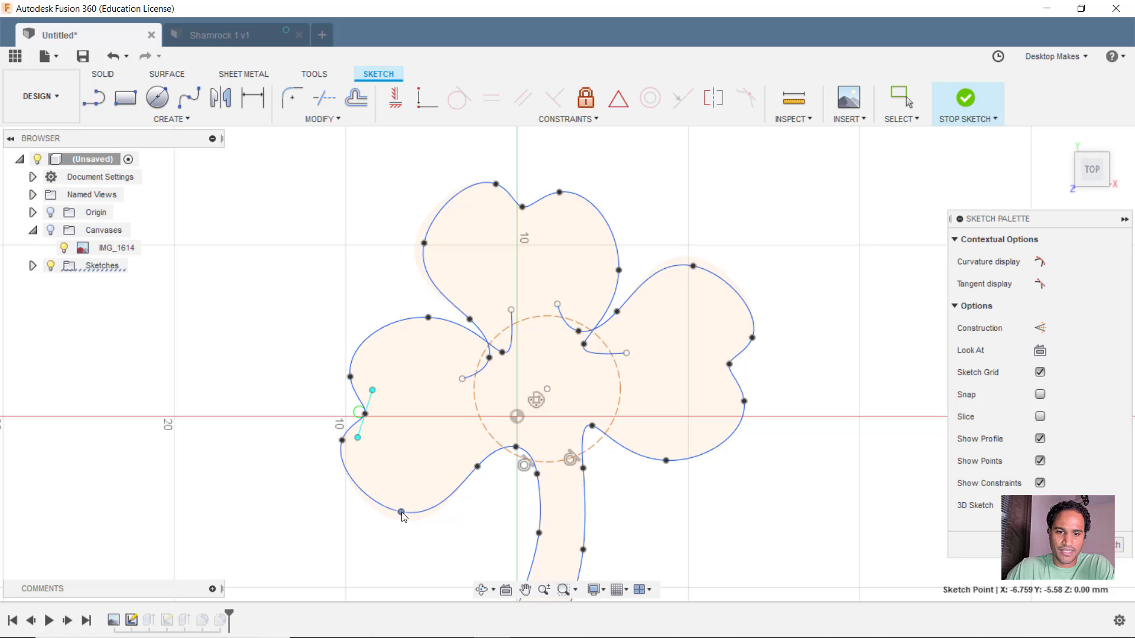
{"action": "left_click", "coordinate": [965, 98]}
- Edit the hole sketch and move the 2.00 circle down and right, away from the leaf rim
{"action": "mouse_move", "coordinate": [824, 474]}
{"action": "middle_mouse_down", "text": "shift"}
{"action": "mouse_move", "coordinate": [841, 382]}
{"action": "mouse_move", "coordinate": [863, 387]}
{"action": "mouse_move", "coordinate": [892, 357]}
{"action": "mouse_move", "coordinate": [899, 401]}
{"action": "middle_mouse_up", "text": "shift"}
{"action": "middle_click_drag", "start_coordinate": [816, 319], "coordinate": [535, 239], "text": "shift"}
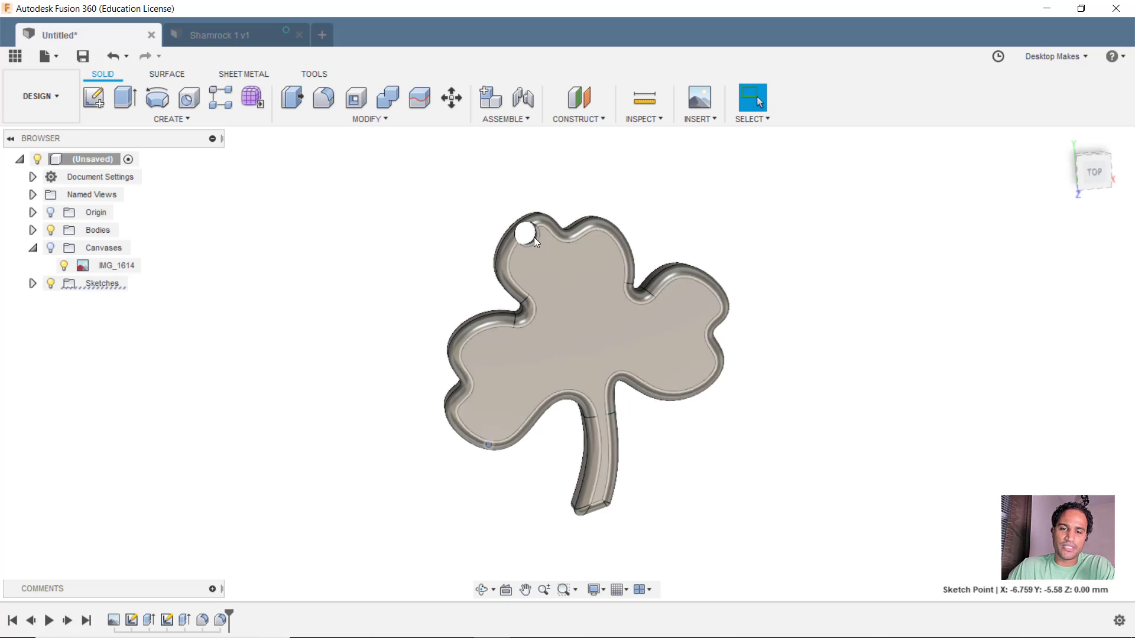
{"action": "scroll", "coordinate": [534, 237], "scroll_direction": "up", "scroll_amount": 5}
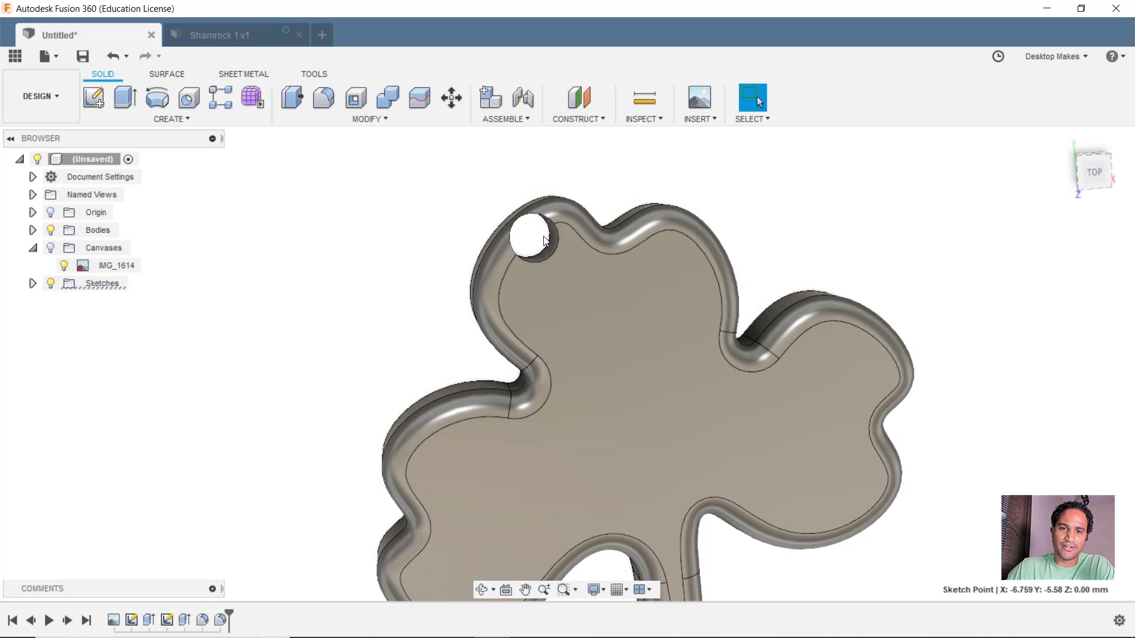
{"action": "mouse_move", "coordinate": [545, 239]}
{"action": "middle_mouse_down", "text": "shift"}
{"action": "mouse_move", "coordinate": [498, 203]}
{"action": "mouse_move", "coordinate": [537, 207]}
{"action": "middle_mouse_up", "text": "shift"}
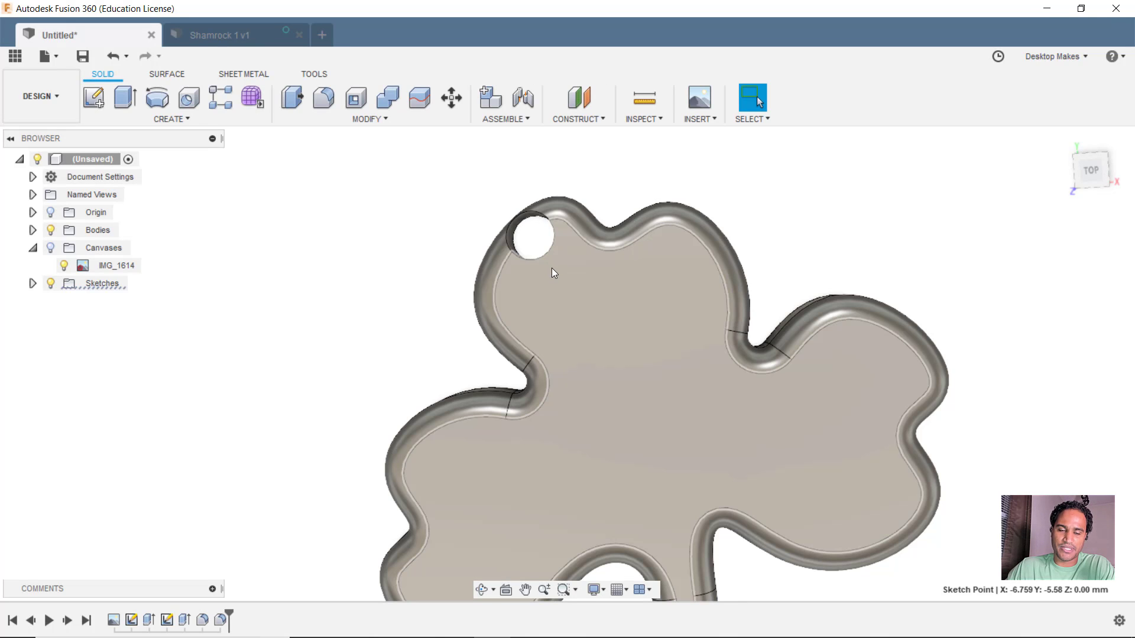
{"action": "double_click", "coordinate": [169, 621]}
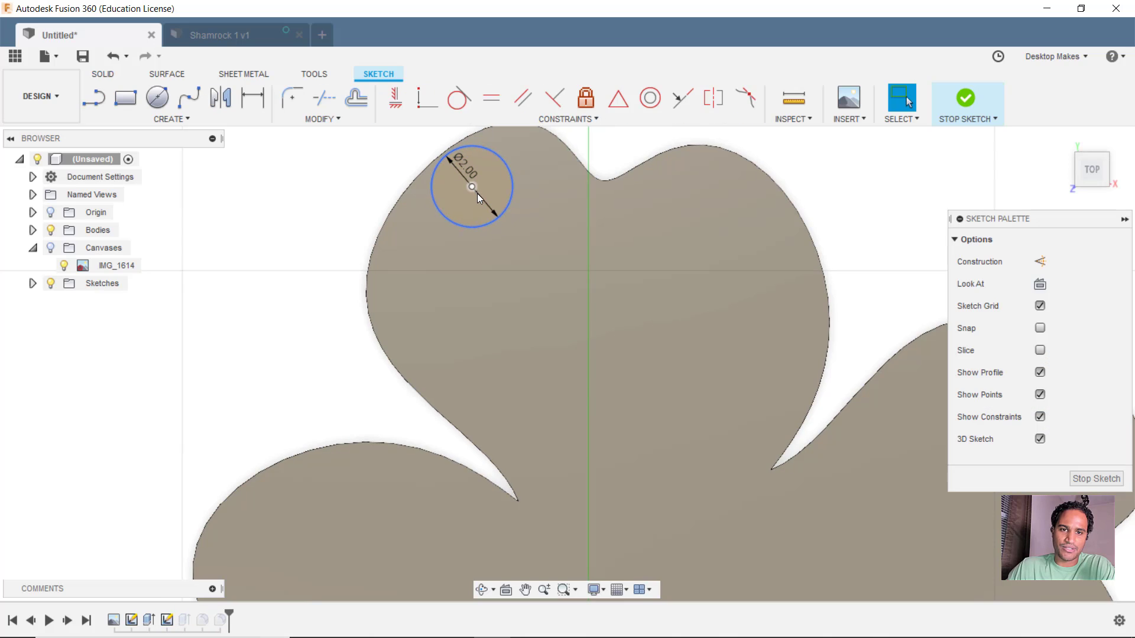
{"action": "mouse_move", "coordinate": [477, 194]}
{"action": "left_mouse_down"}
{"action": "mouse_move", "coordinate": [495, 225]}
{"action": "mouse_move", "coordinate": [509, 226]}
{"action": "left_mouse_up"}
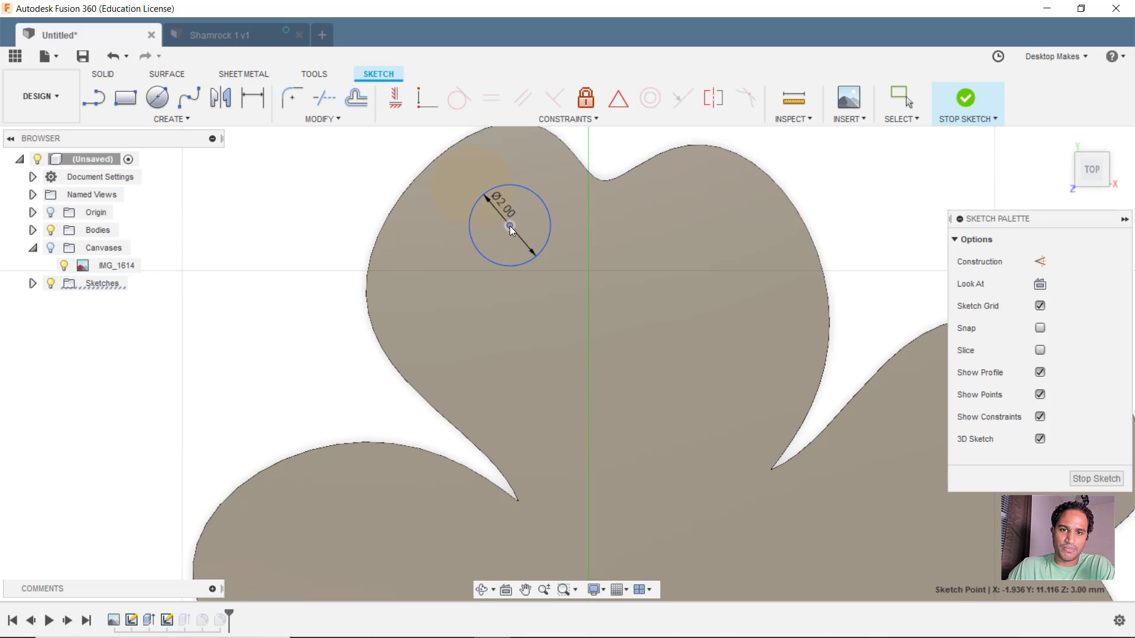
{"action": "left_click", "coordinate": [966, 101]}
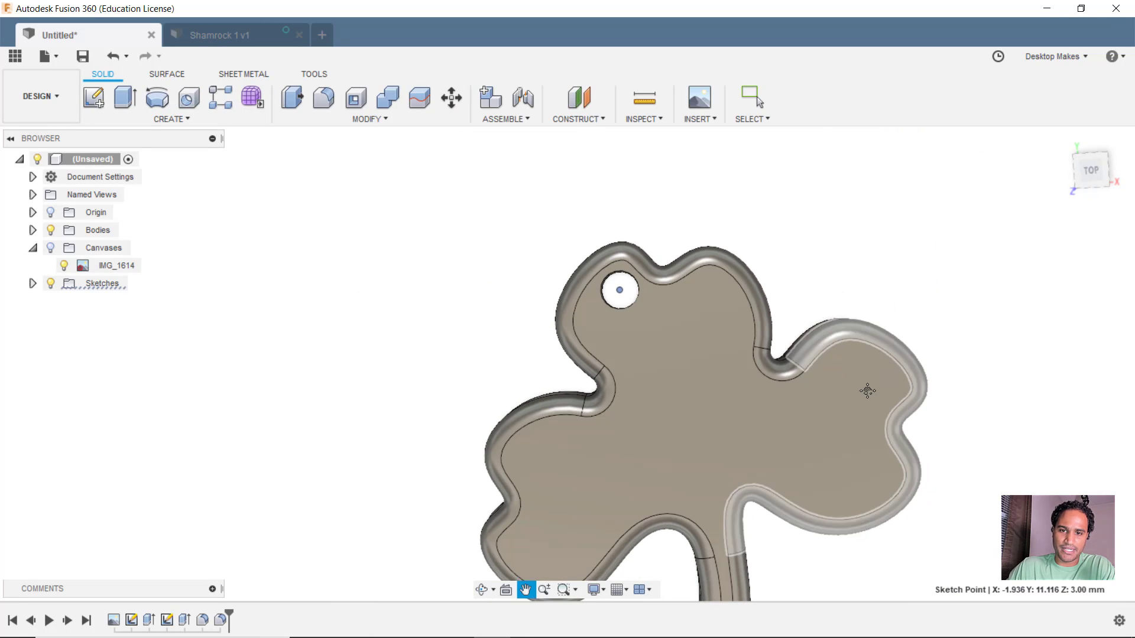
- Edit the four-edge fillet in the timeline, changing its radius from 0.5 mm to 0.2 mm
{"action": "mouse_move", "coordinate": [965, 447]}
{"action": "middle_mouse_down", "text": "shift"}
{"action": "mouse_move", "coordinate": [808, 436]}
{"action": "mouse_move", "coordinate": [957, 445]}
{"action": "middle_mouse_up", "text": "shift"}
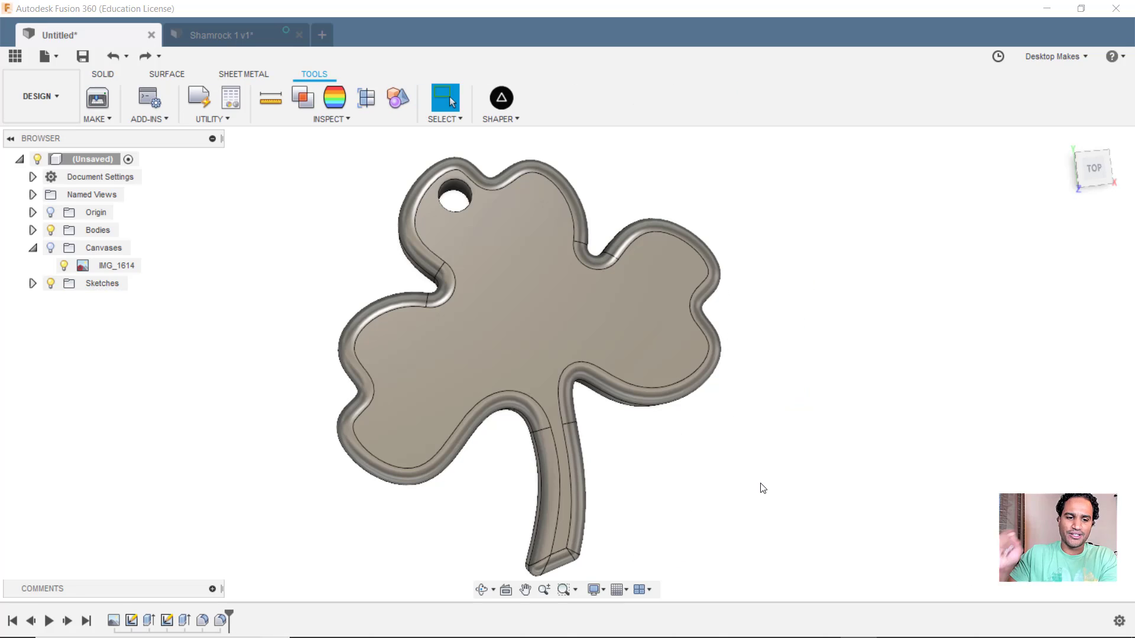
{"action": "middle_click_drag", "start_coordinate": [669, 437], "coordinate": [519, 389], "text": "shift"}
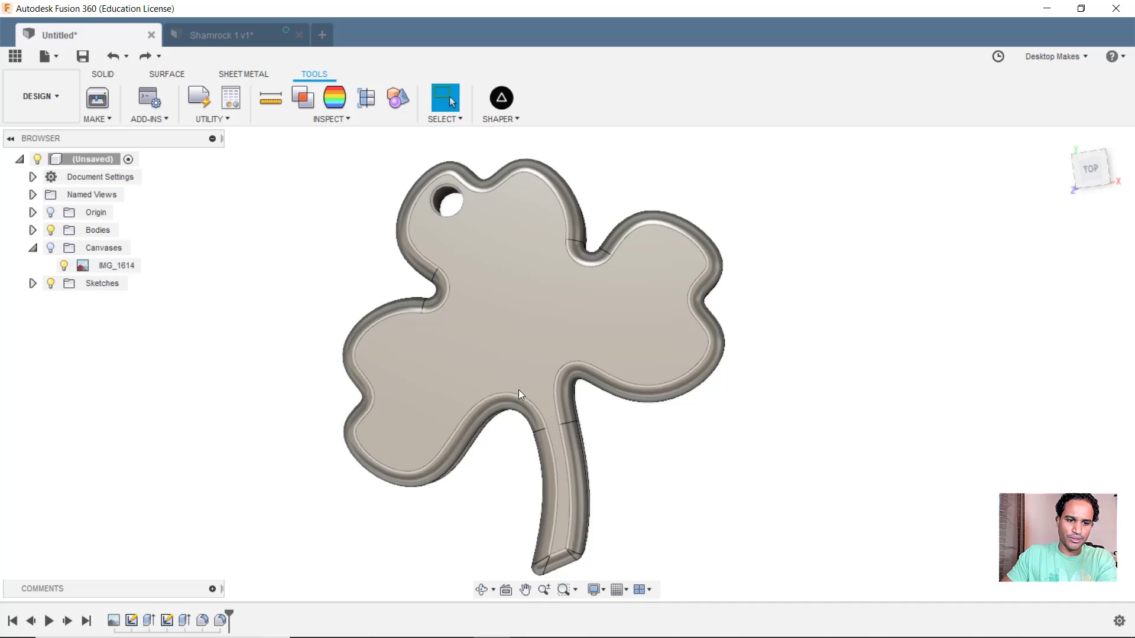
{"action": "double_click", "coordinate": [202, 621]}
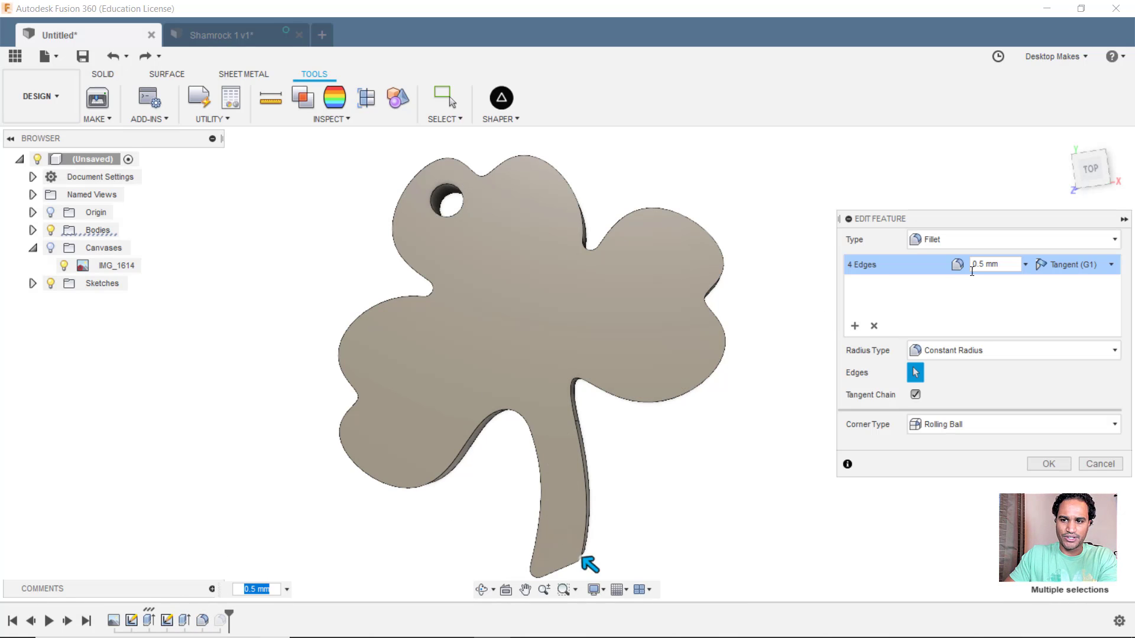
{"action": "left_click", "coordinate": [915, 262]}
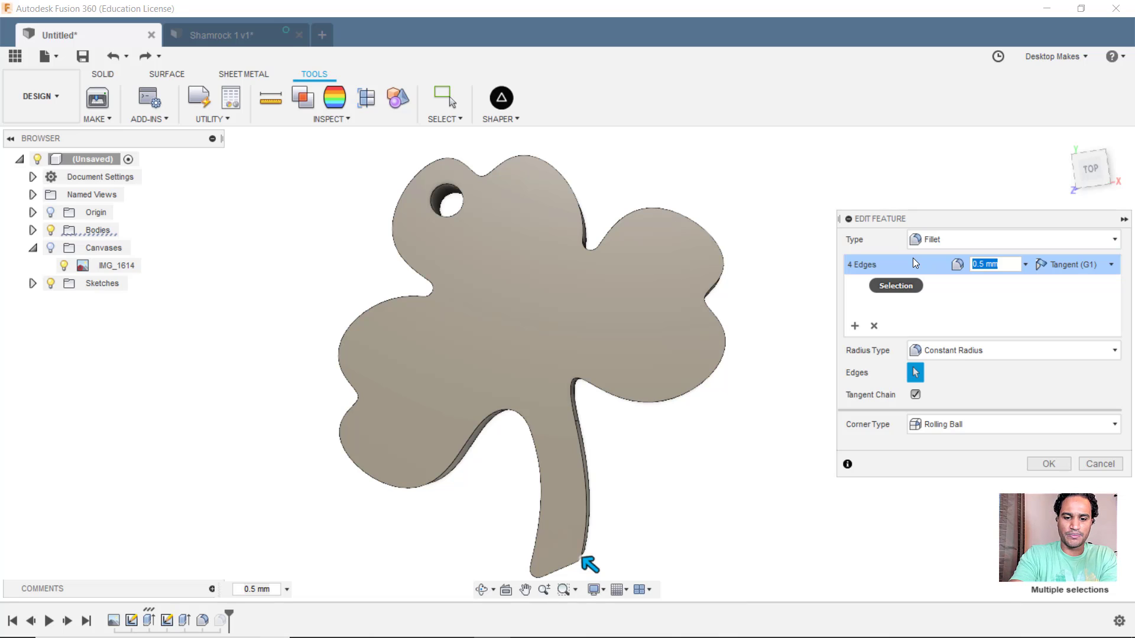
{"action": "type", "text": "0."}
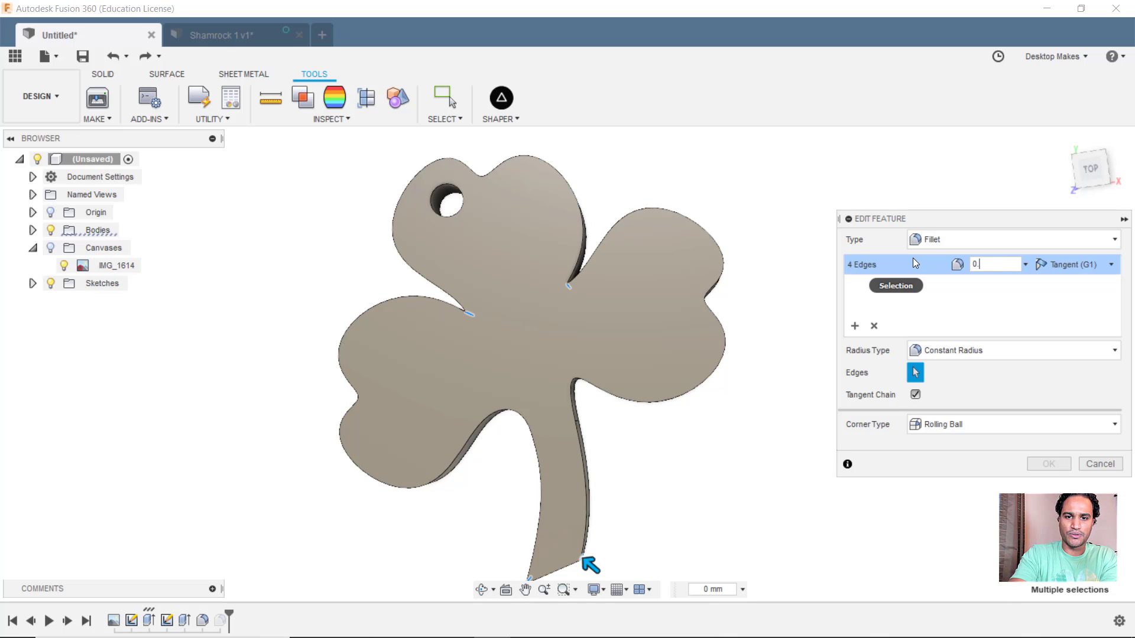
{"action": "type", "text": "2"}
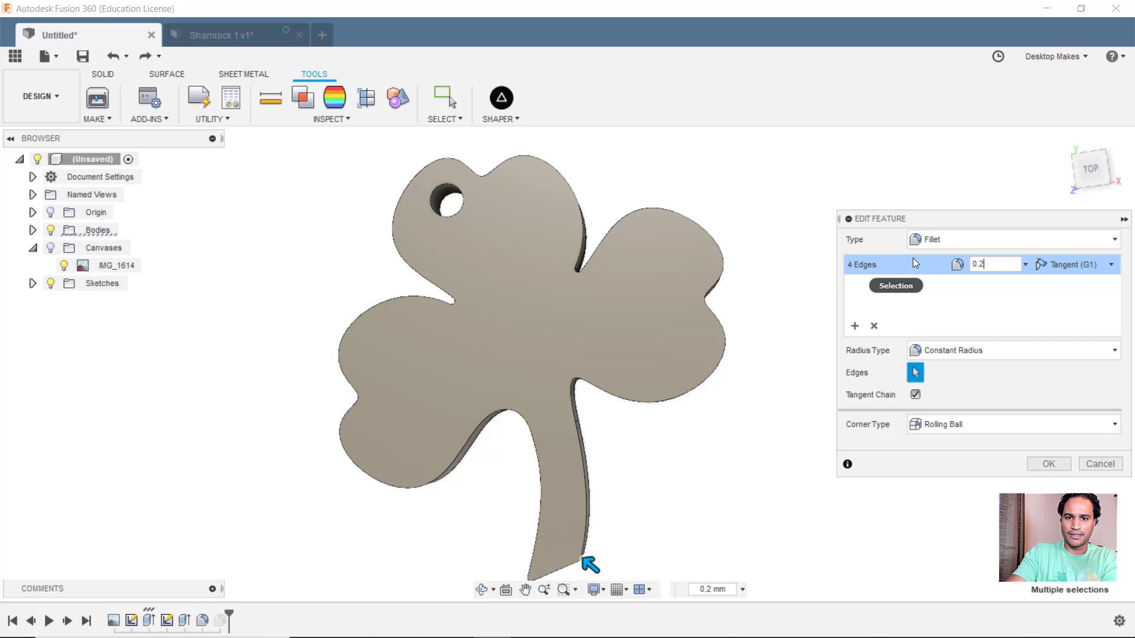
{"action": "key", "text": "Return"}
{"action": "middle_click_drag", "start_coordinate": [753, 299], "coordinate": [806, 347], "text": "shift"}
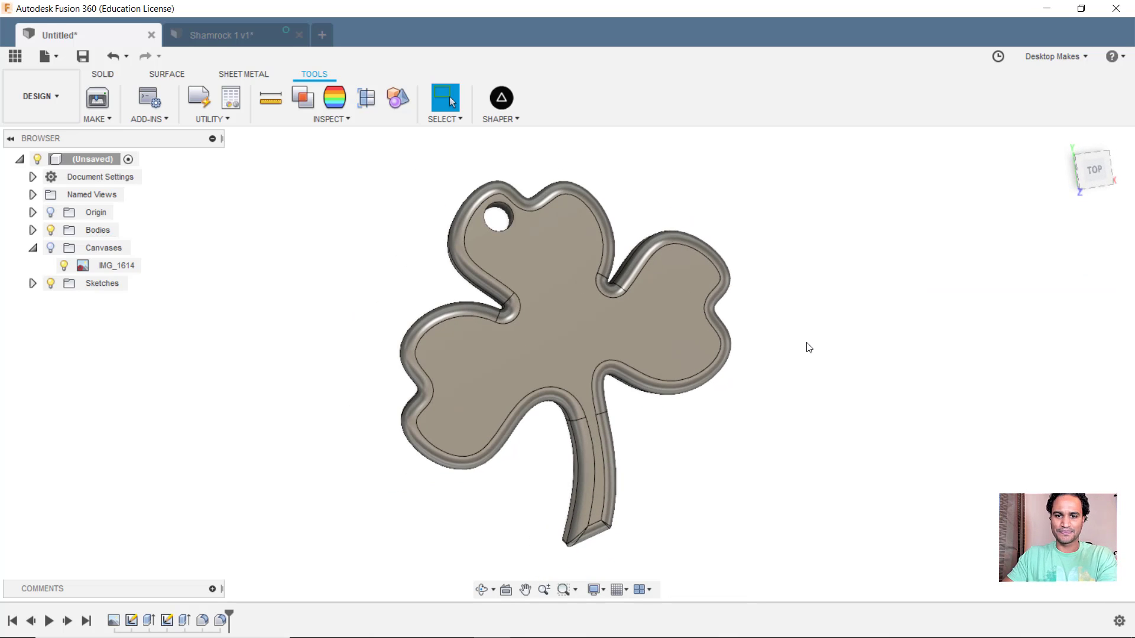